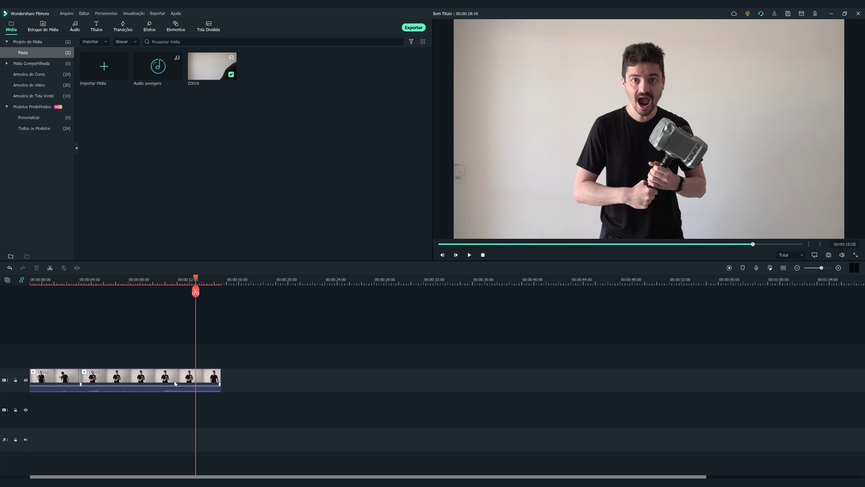
# - Reverse the first timeline clip's playback with Uniform Speed, keeping its speed at 1,00, and play the result from the start
pyautogui.press('Home')
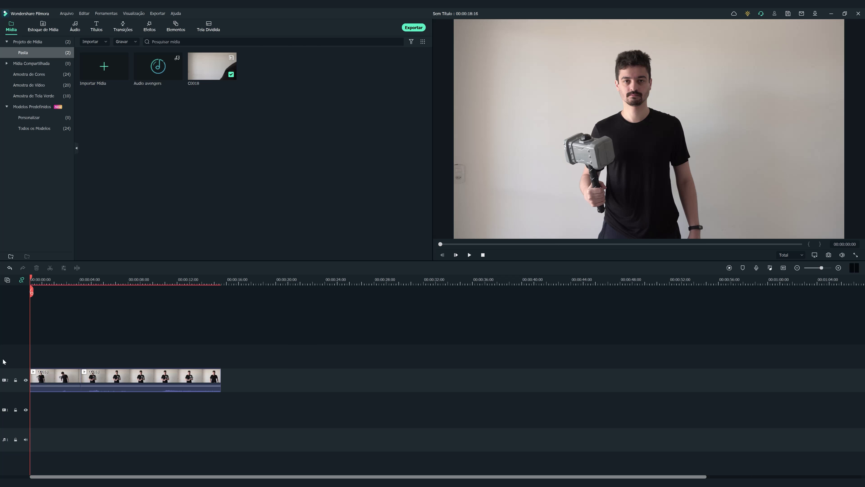
pyautogui.rightClick(52, 381)
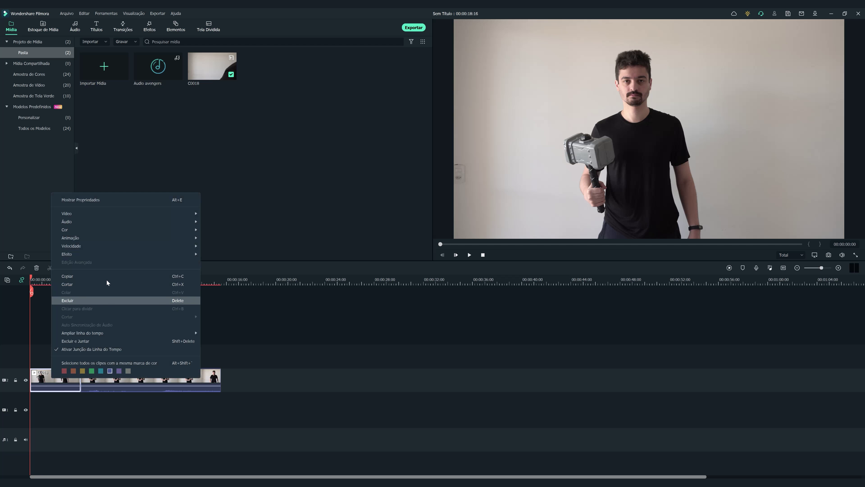
pyautogui.moveTo(129, 250)
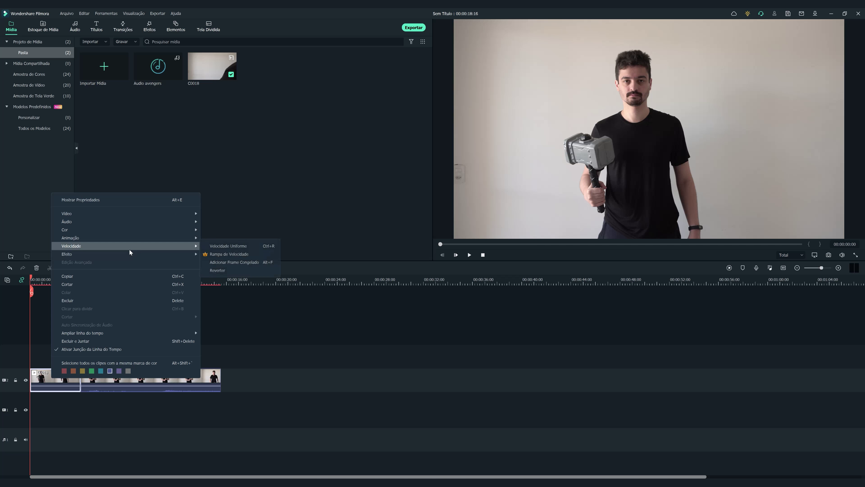
pyautogui.click(234, 249)
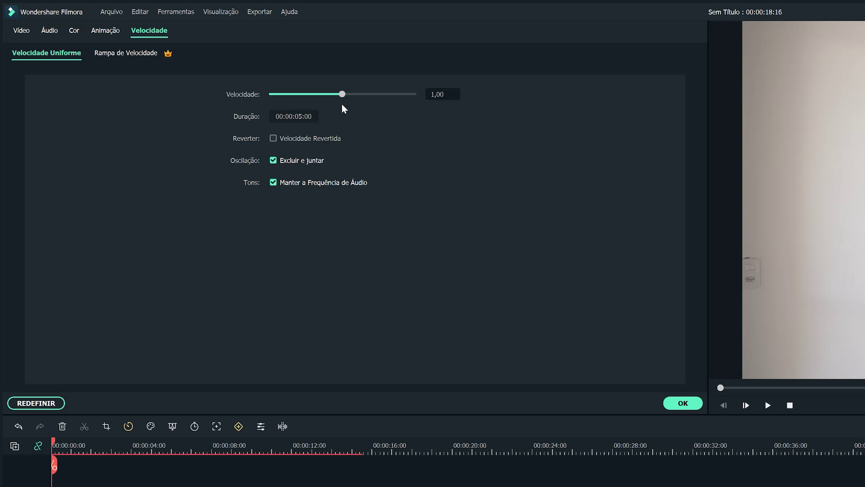
pyautogui.click(274, 139)
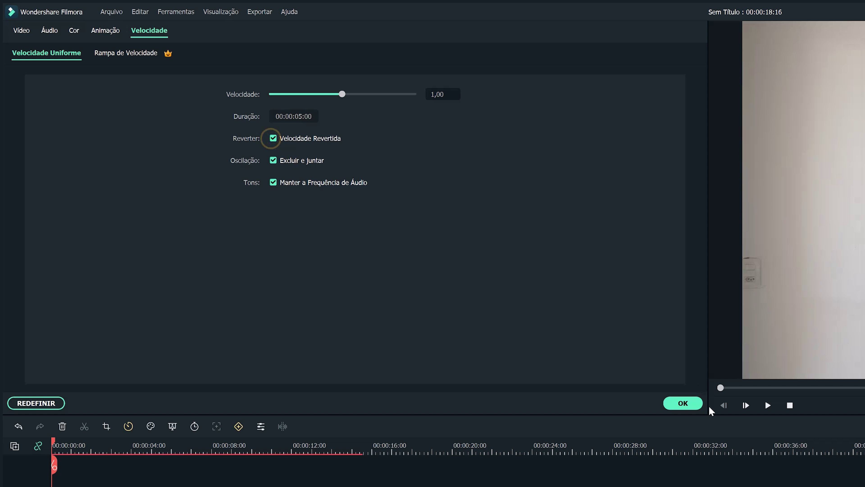
pyautogui.click(695, 406)
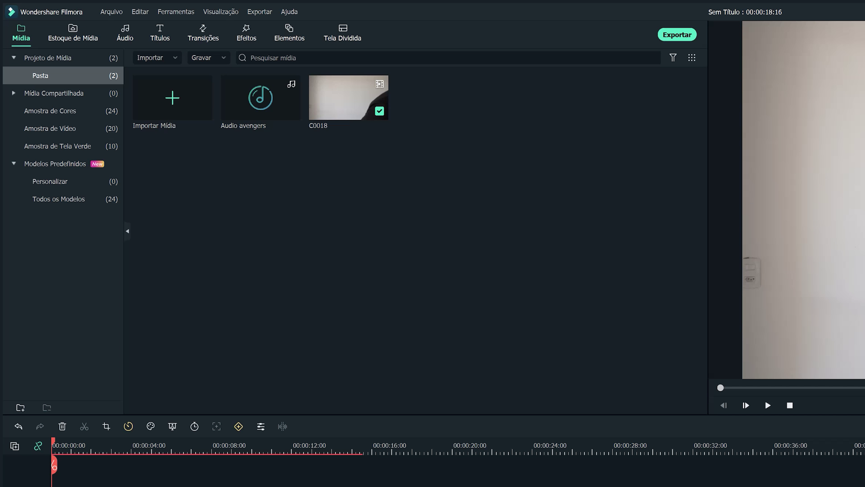
pyautogui.press('space')
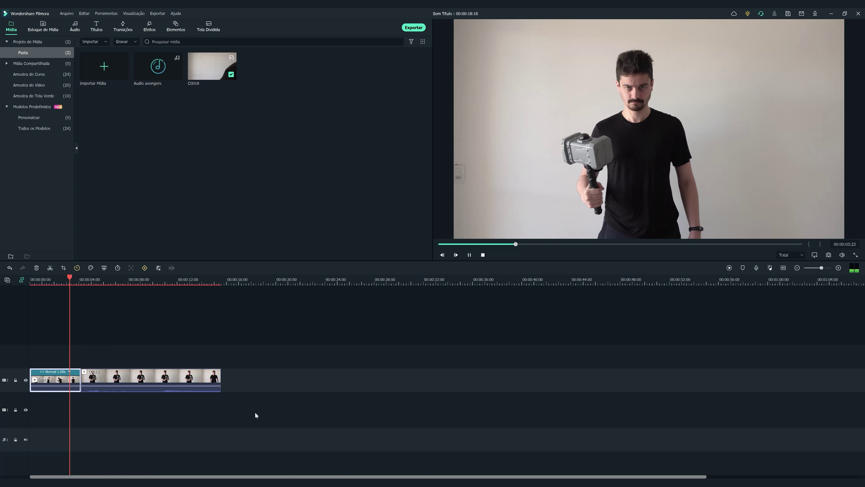
pyautogui.press('space')
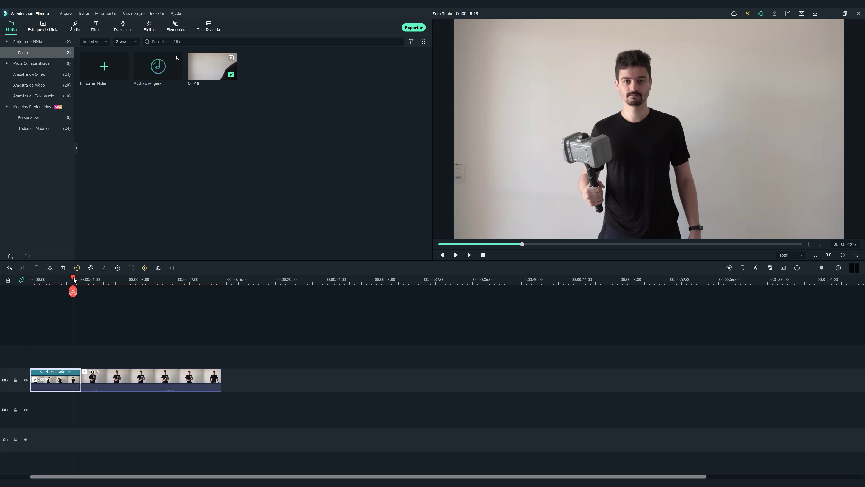
# - Split the second clip on the timeline at 00:00:06:24
pyautogui.moveTo(73, 278); pyautogui.dragTo(102, 290)
pyautogui.click(126, 381)
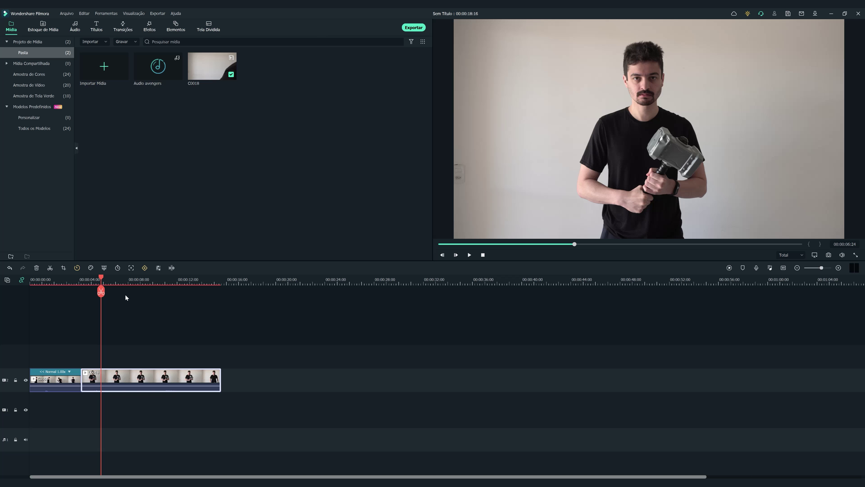
pyautogui.click(100, 292)
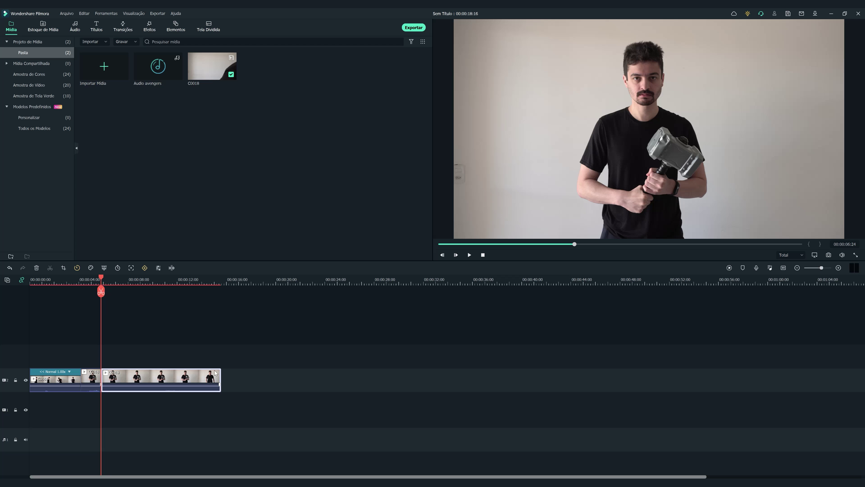
# - Add Audio avengers to the audio track beneath the second clip, scrub through that section, and mute the track
pyautogui.moveTo(154, 75); pyautogui.dragTo(95, 385)
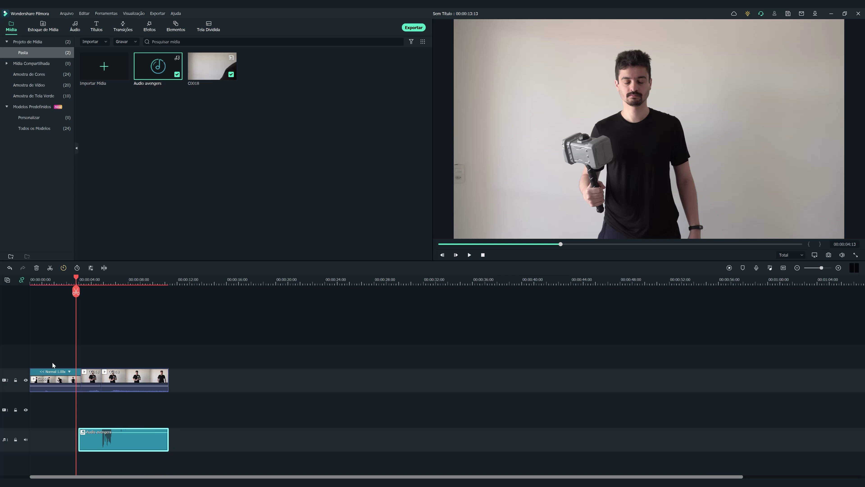
pyautogui.moveTo(77, 281); pyautogui.dragTo(128, 298)
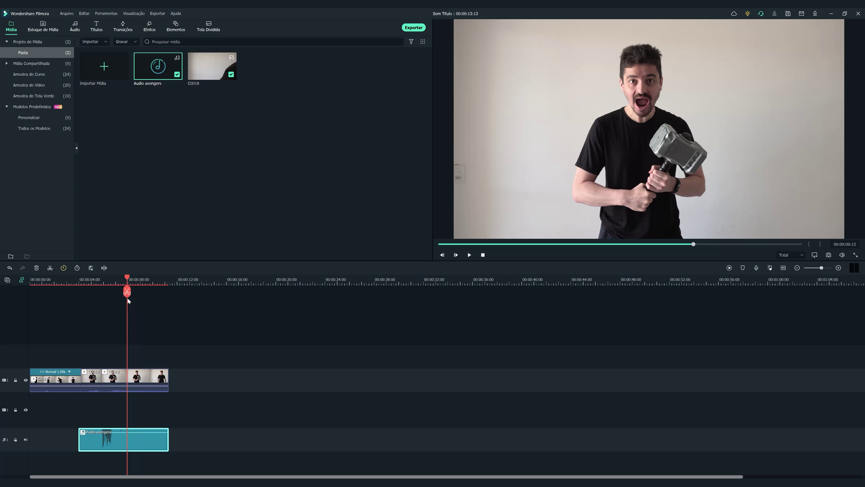
pyautogui.moveTo(128, 299); pyautogui.dragTo(75, 303)
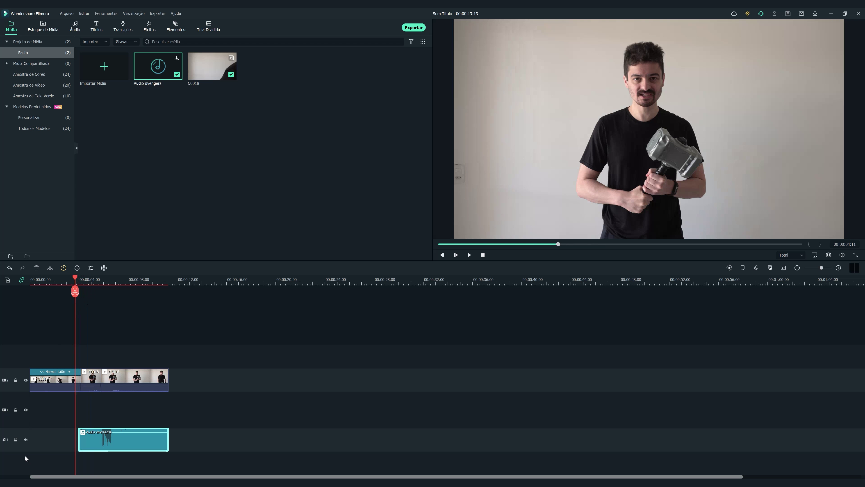
pyautogui.click(26, 439)
# - Move the reversed clip and the two clips following it from video track 2 down to video track 1
pyautogui.click(79, 380)
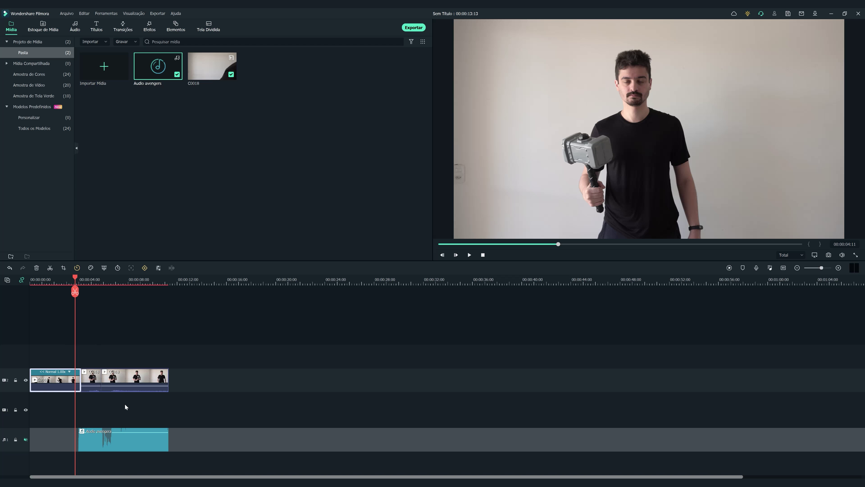
pyautogui.moveTo(51, 384); pyautogui.dragTo(45, 418)
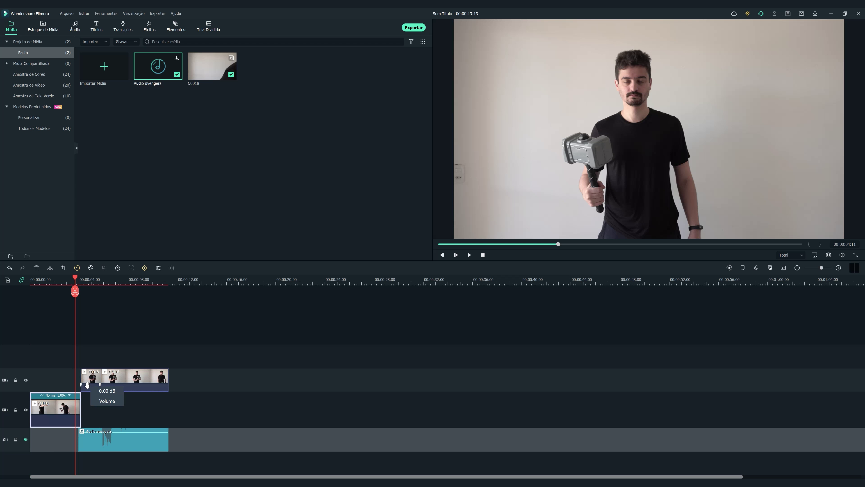
pyautogui.moveTo(91, 382); pyautogui.dragTo(134, 401)
pyautogui.click(239, 395)
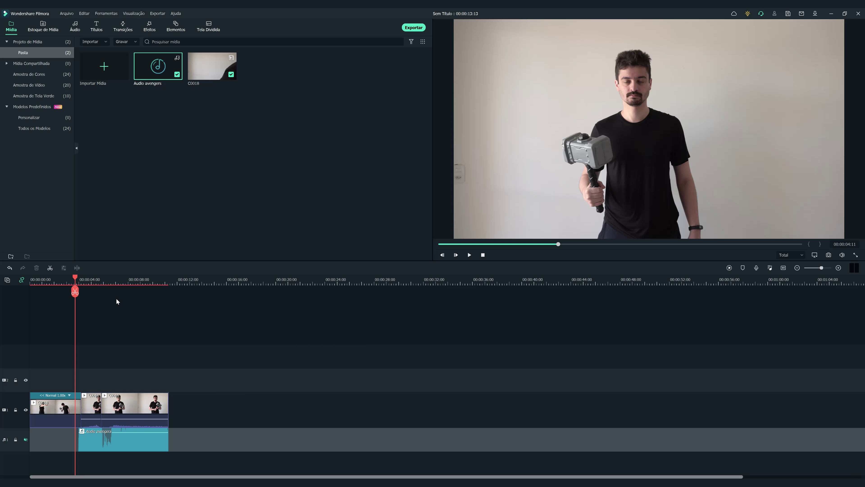
# - Scale the short middle clip to 150% and reposition its picture to X 13,3 and Y -166,2
pyautogui.moveTo(73, 277); pyautogui.dragTo(92, 285)
pyautogui.click(96, 404)
pyautogui.hotkey('ctrl', 'r')
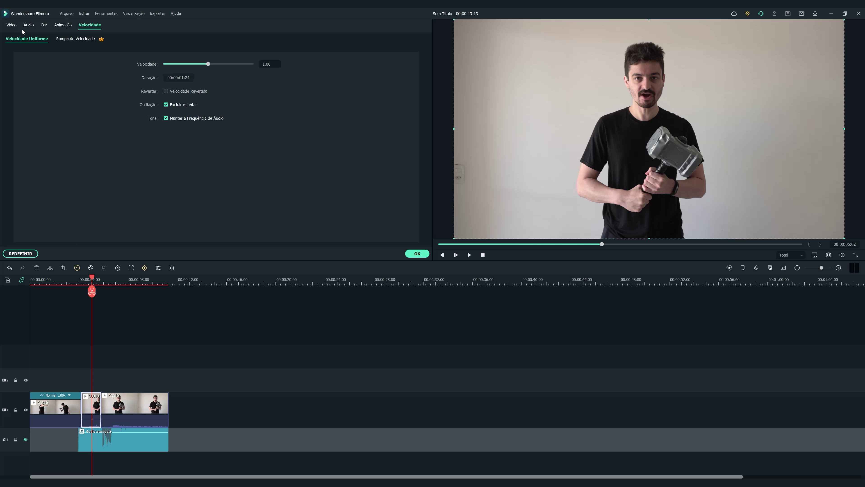
pyautogui.click(16, 27)
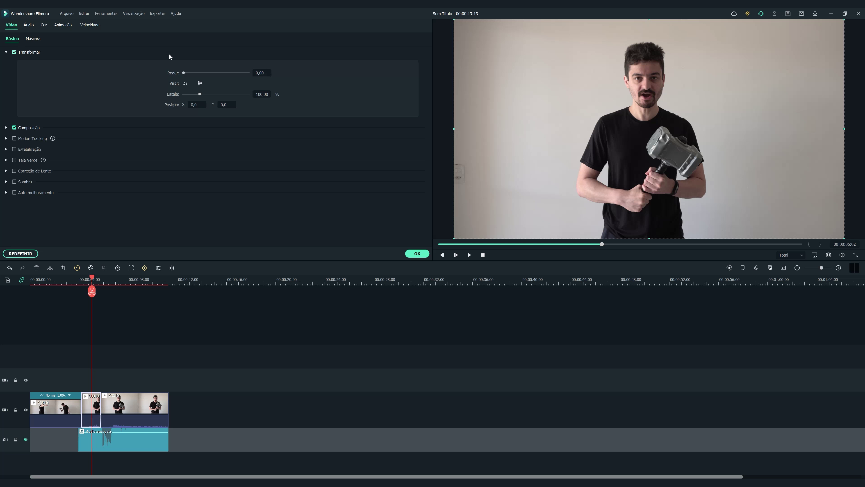
pyautogui.moveTo(201, 95); pyautogui.dragTo(208, 95)
pyautogui.moveTo(652, 84); pyautogui.dragTo(654, 118)
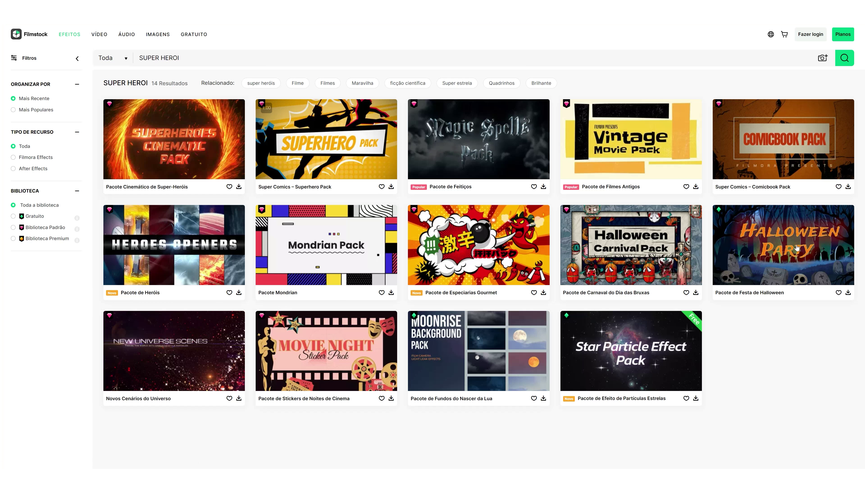
# - On the Filmstock site, open Pacote Cinemático de Super-Heróis from the SUPER HEROI results and skim through its preview video
pyautogui.moveTo(545, 217)
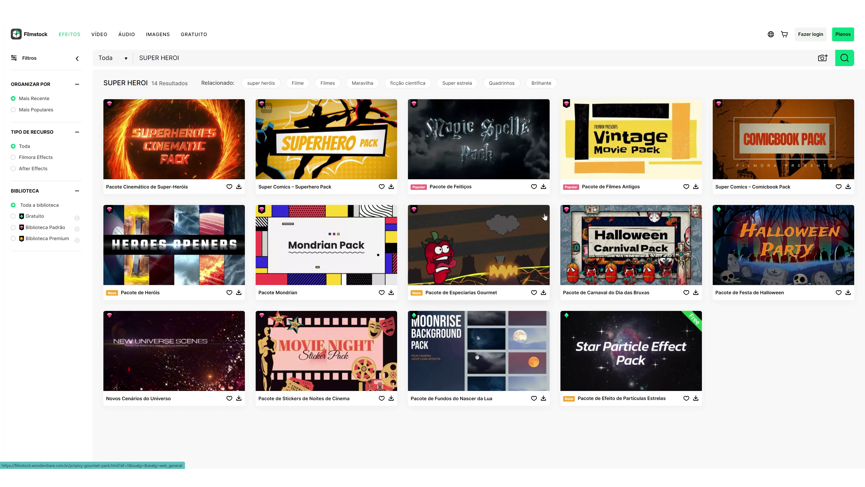
pyautogui.moveTo(197, 157)
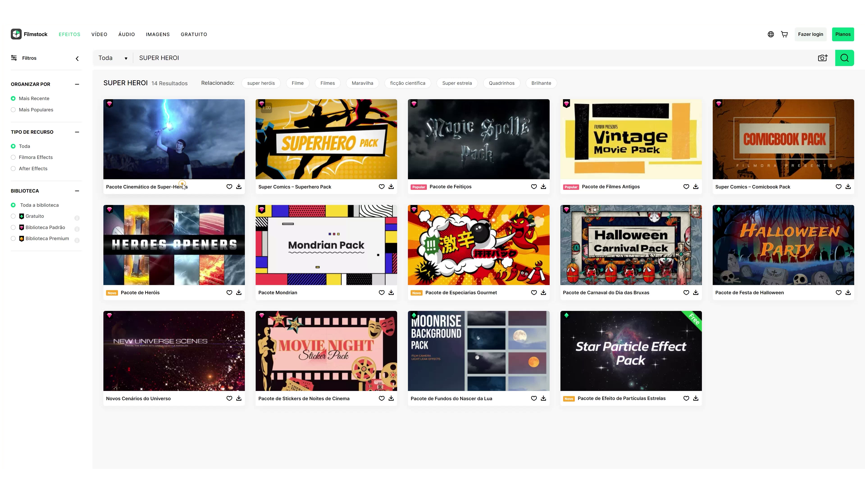
pyautogui.click(191, 170)
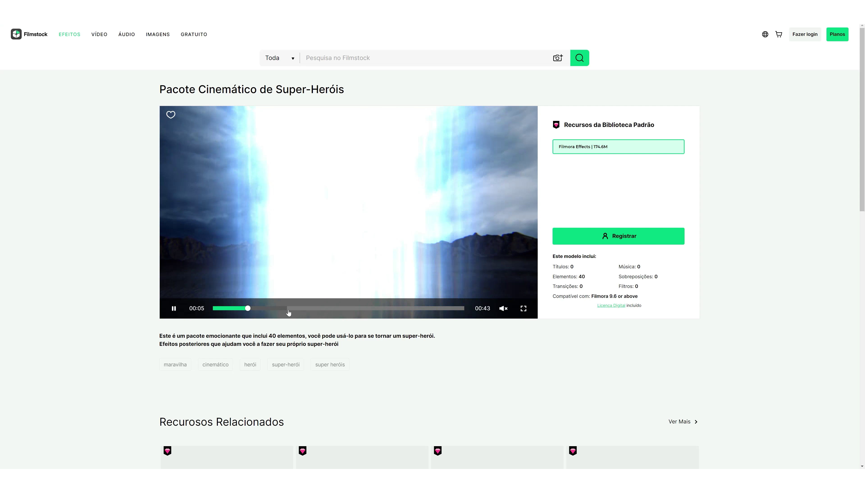
pyautogui.click(315, 308)
pyautogui.click(368, 308)
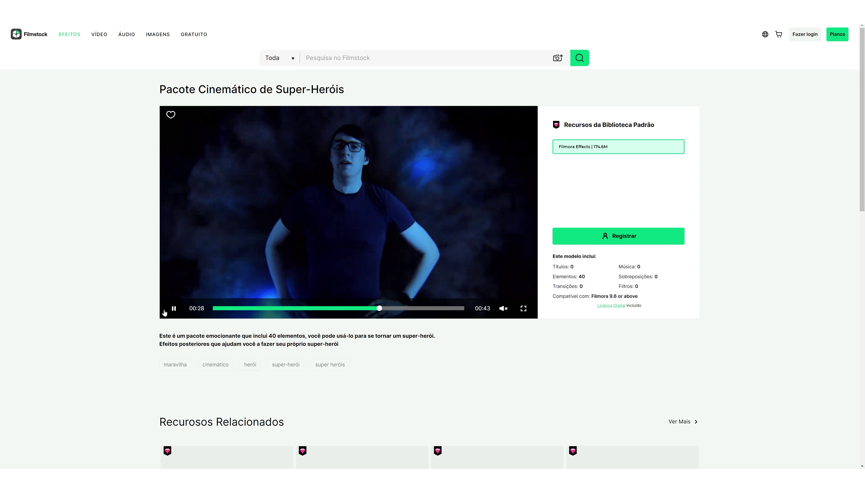
pyautogui.click(174, 309)
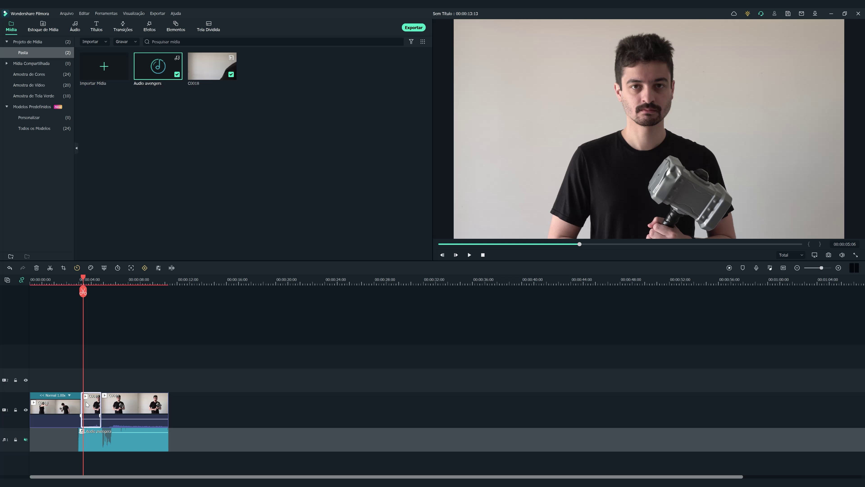
# - Back in Filmora, enable Motion Tracking on the short middle clip, fit the tracking box over the man's eye, and run the tracking
pyautogui.doubleClick(92, 406)
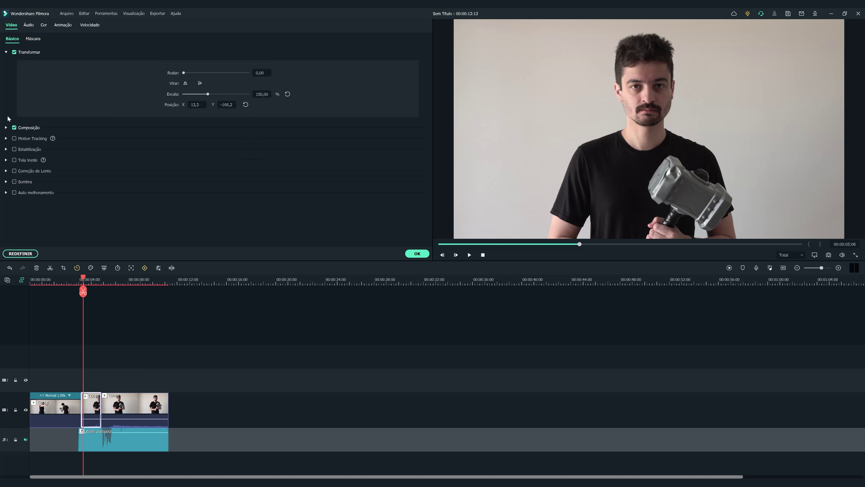
pyautogui.click(14, 139)
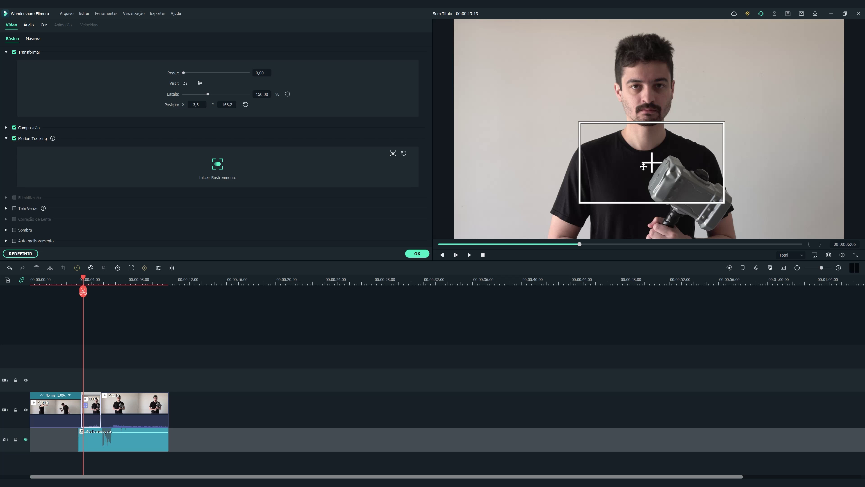
pyautogui.click(651, 167)
pyautogui.moveTo(579, 204); pyautogui.dragTo(636, 87)
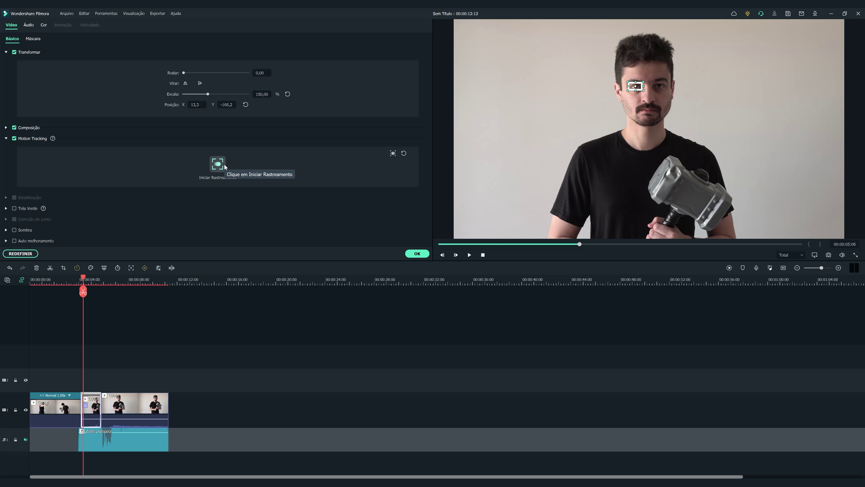
pyautogui.click(218, 164)
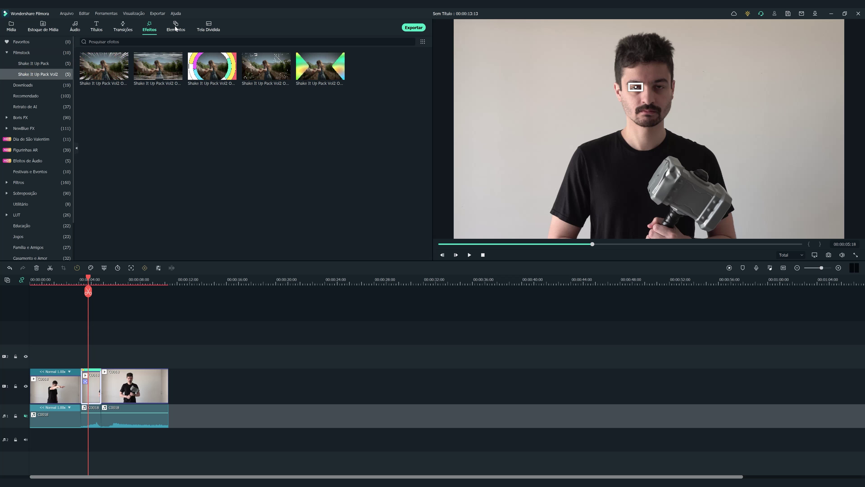
# - Place the blue glow element from the Superheroes Cinematic pack on the video track above, aligned with the tracked clip's start
pyautogui.click(175, 27)
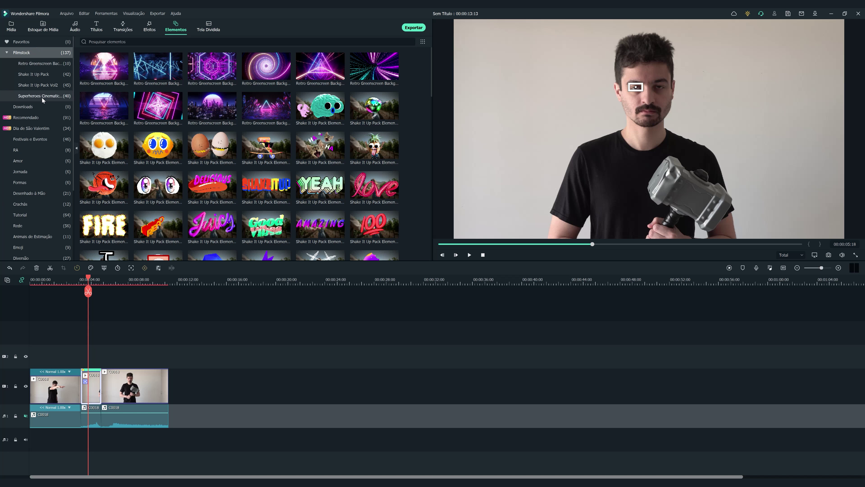
pyautogui.click(43, 97)
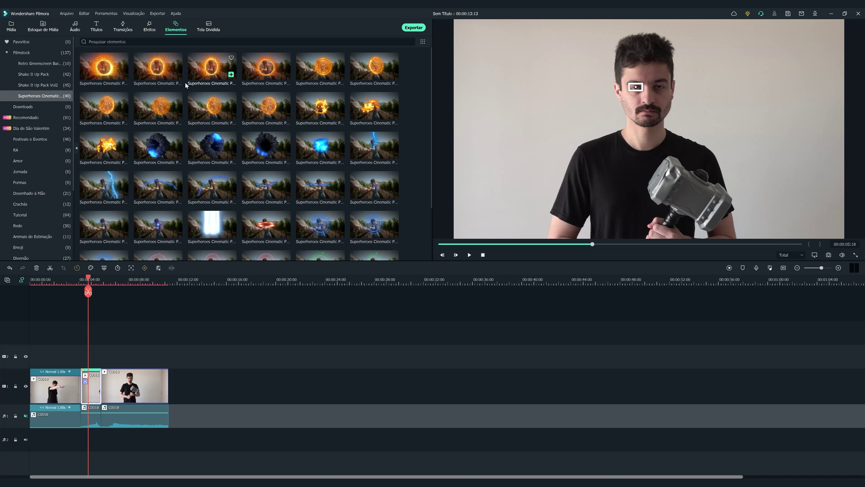
pyautogui.scroll(-2, 277, 84)
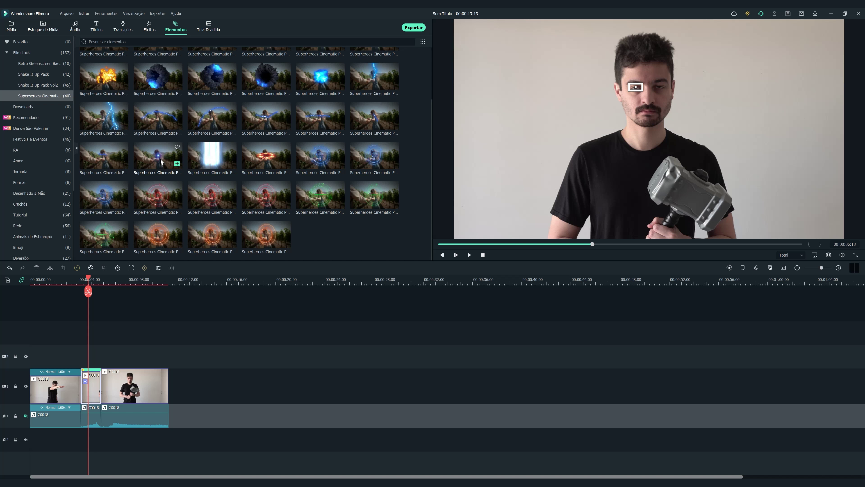
pyautogui.moveTo(161, 159); pyautogui.dragTo(84, 361)
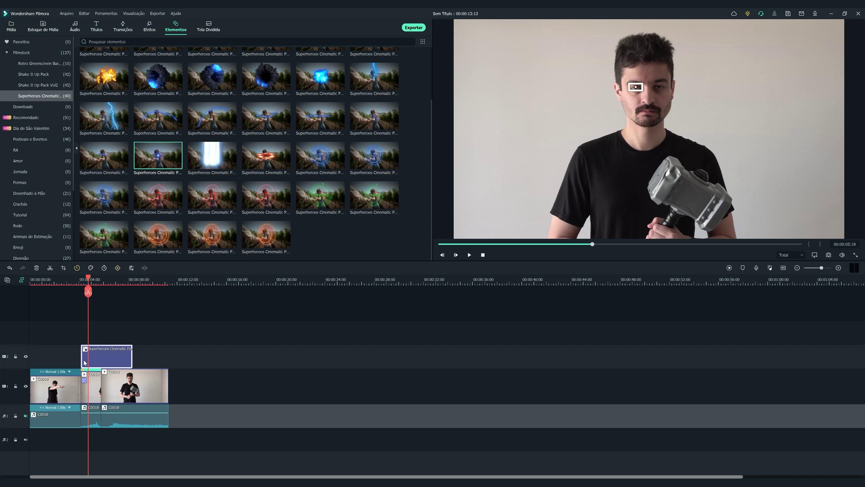
# - Scale the blue glow element to about 106,25% and position it over the tracked eye
pyautogui.doubleClick(112, 353)
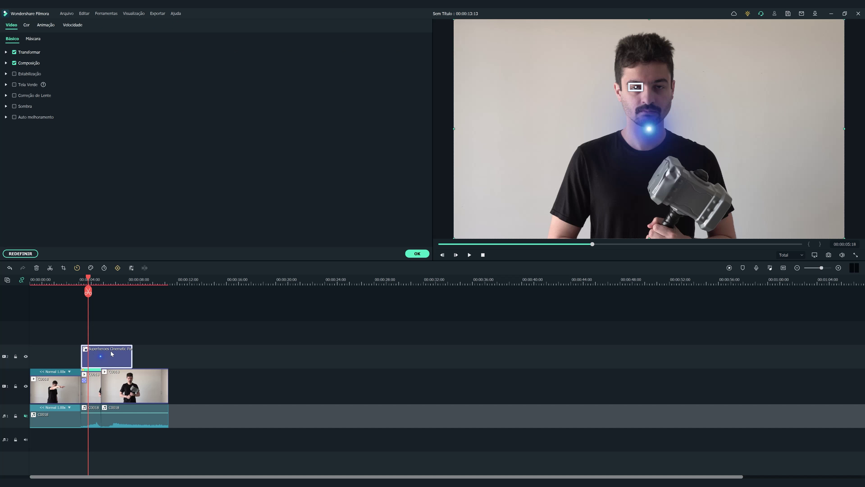
pyautogui.click(6, 52)
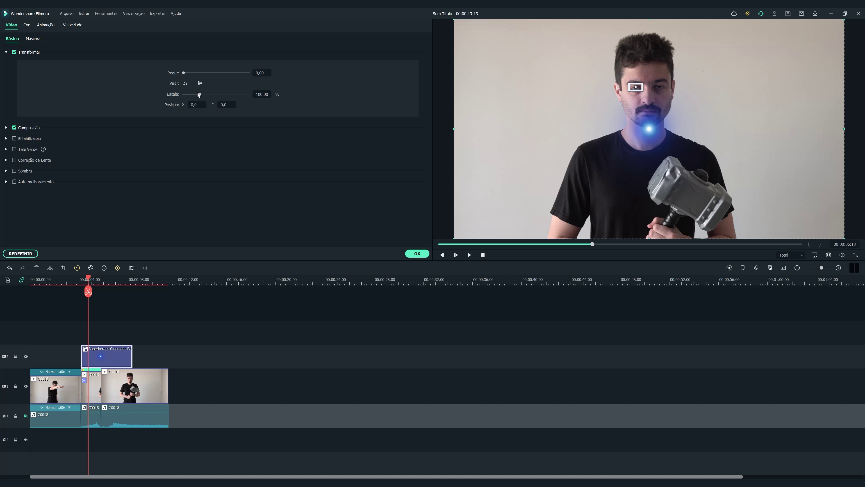
pyautogui.moveTo(199, 94); pyautogui.dragTo(195, 94)
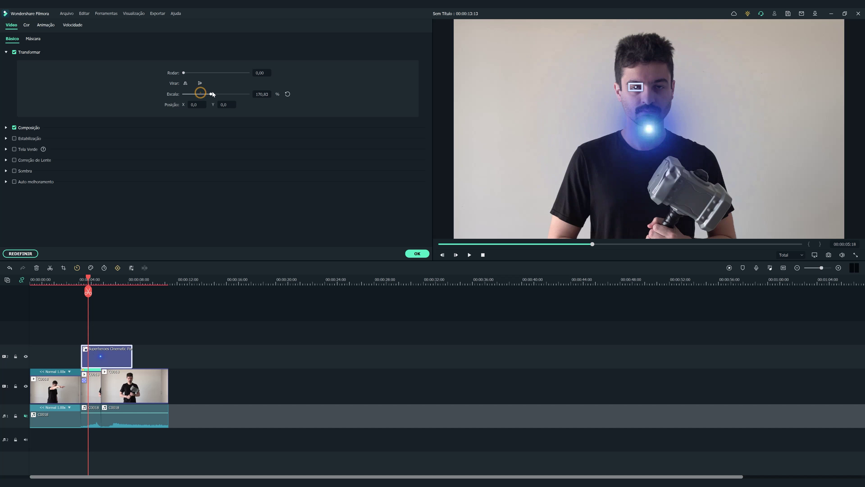
pyautogui.click(200, 92)
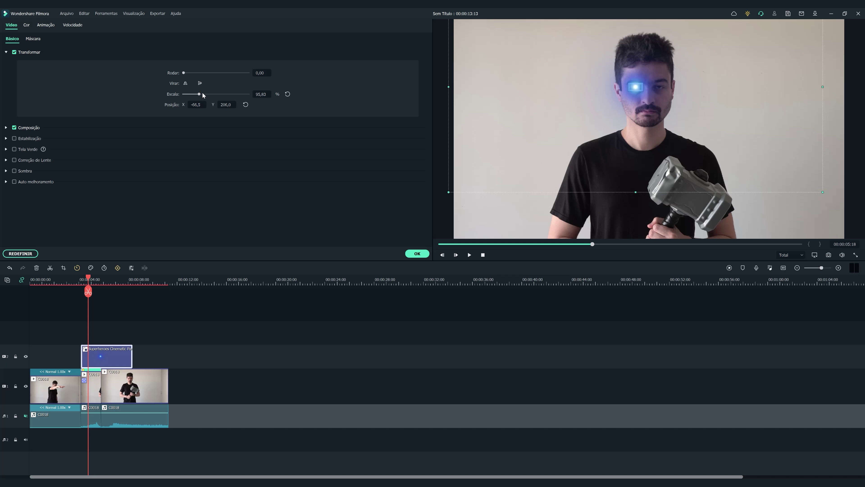
pyautogui.moveTo(201, 94); pyautogui.dragTo(201, 94)
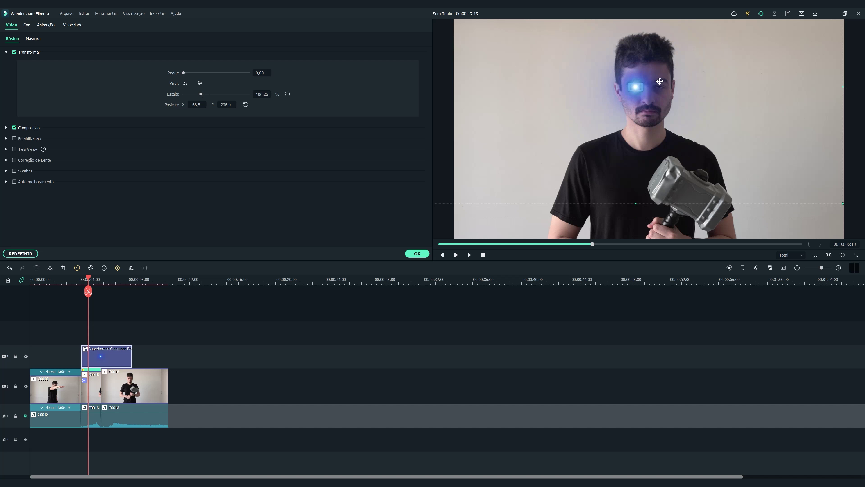
pyautogui.moveTo(642, 87); pyautogui.dragTo(640, 87)
pyautogui.moveTo(640, 88); pyautogui.dragTo(641, 88)
pyautogui.click(419, 254)
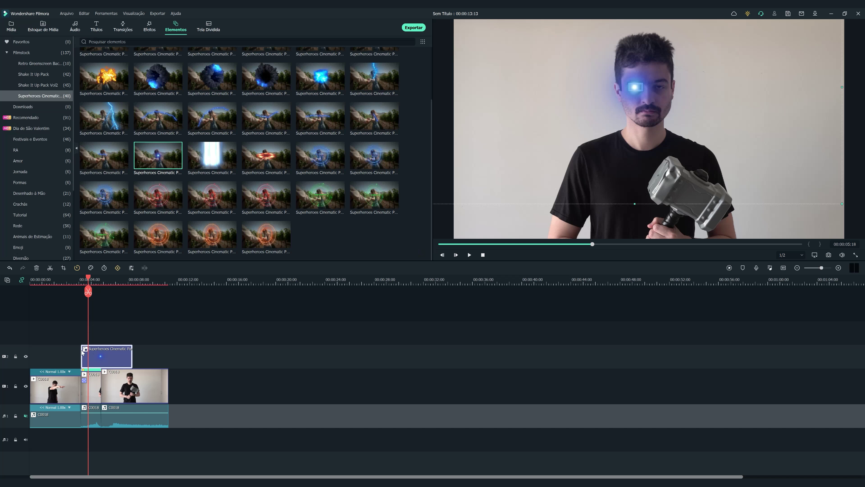
# - Link the Superheroes Cinematic glow element to the short middle clip's motion tracking
pyautogui.click(97, 376)
pyautogui.doubleClick(96, 377)
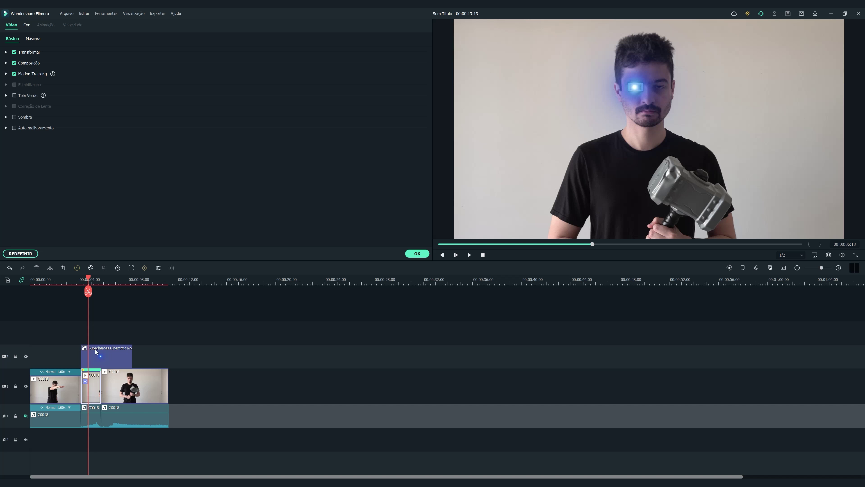
pyautogui.click(6, 73)
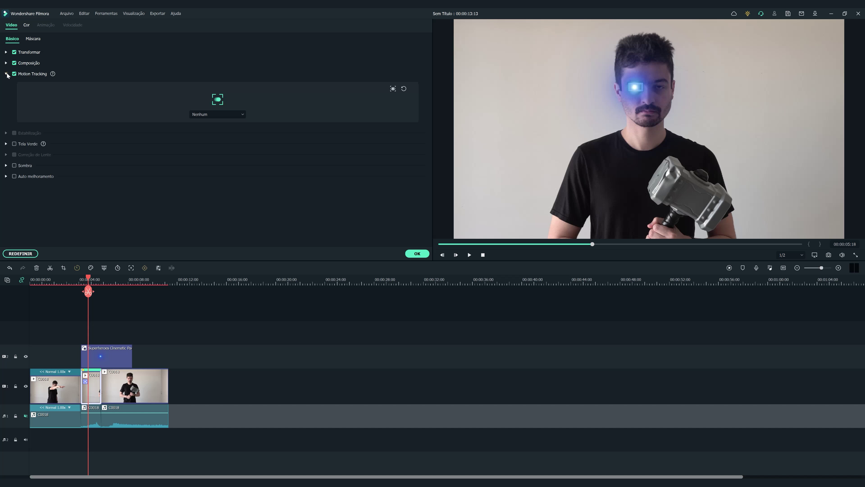
pyautogui.click(221, 116)
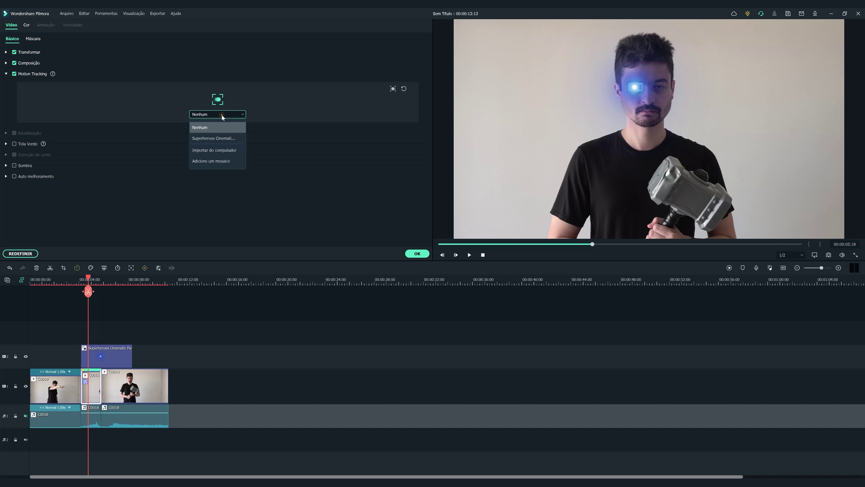
pyautogui.click(219, 139)
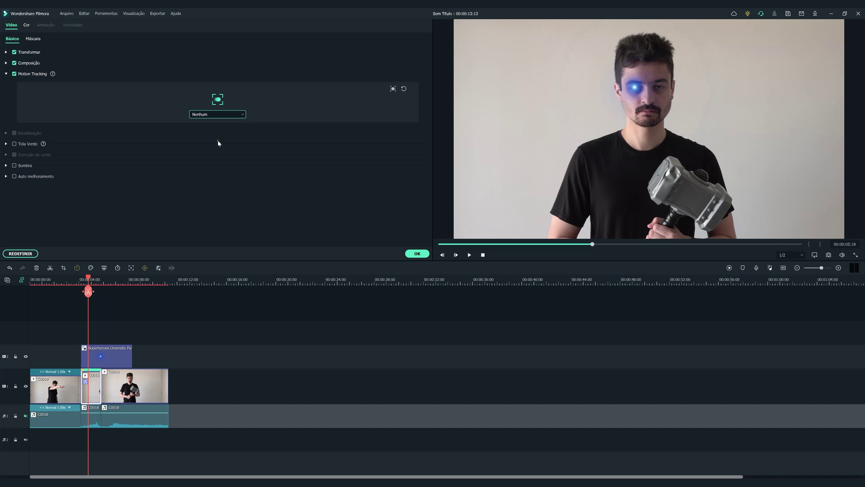
pyautogui.click(425, 257)
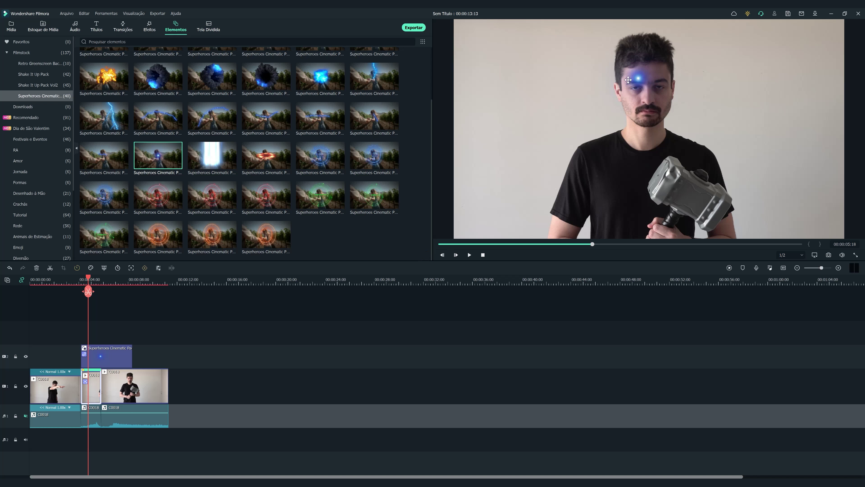
# - Enlarge the linked glow element in the preview and center it on the tracked eye
pyautogui.click(640, 80)
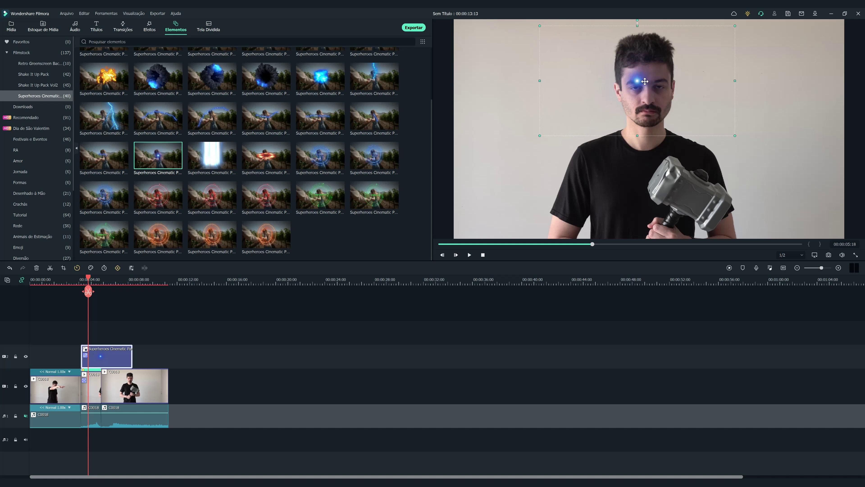
pyautogui.moveTo(644, 84); pyautogui.dragTo(643, 87)
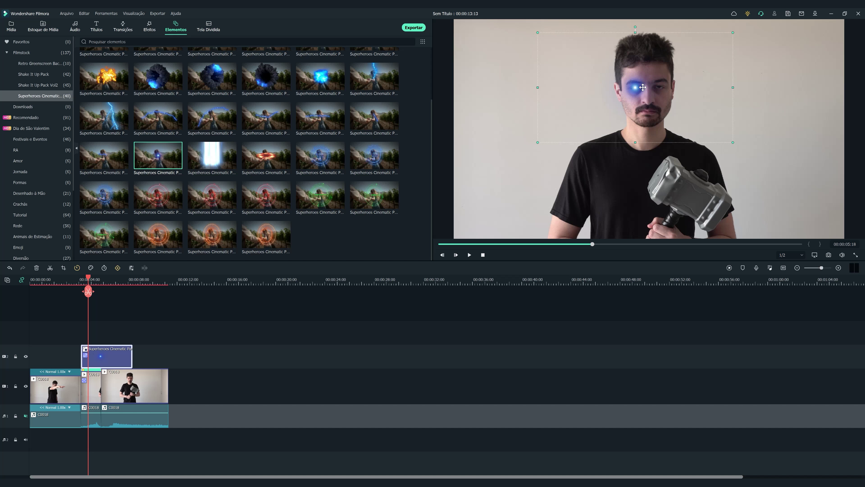
pyautogui.doubleClick(643, 87)
pyautogui.moveTo(733, 142); pyautogui.dragTo(861, 215)
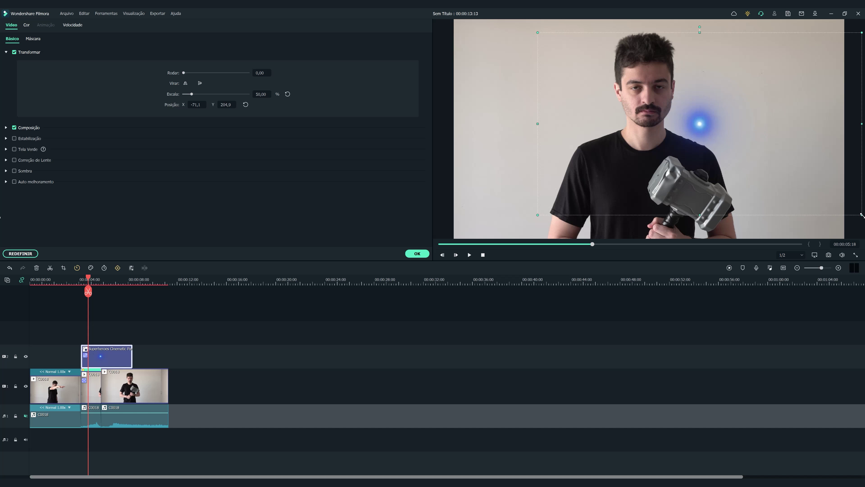
pyautogui.moveTo(699, 125); pyautogui.dragTo(636, 92)
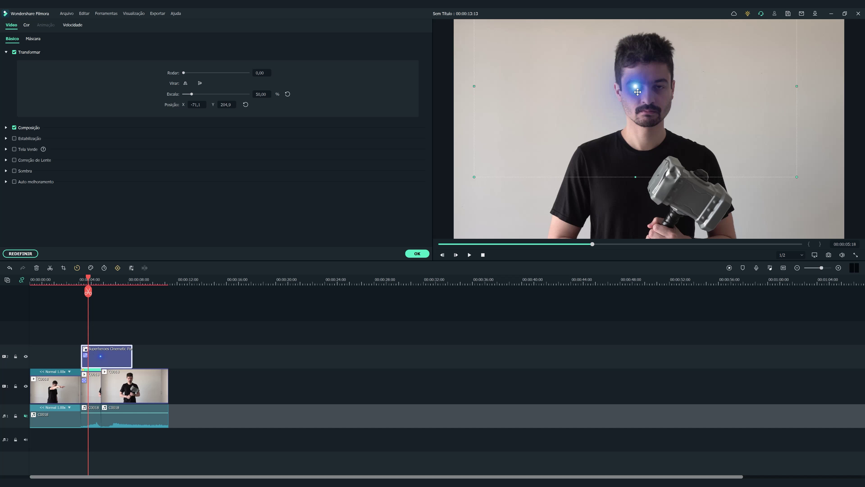
pyautogui.click(757, 204)
# - Play the middle clip from its start to check how the glow follows the eye
pyautogui.moveTo(89, 285); pyautogui.dragTo(83, 282)
pyautogui.press('space')
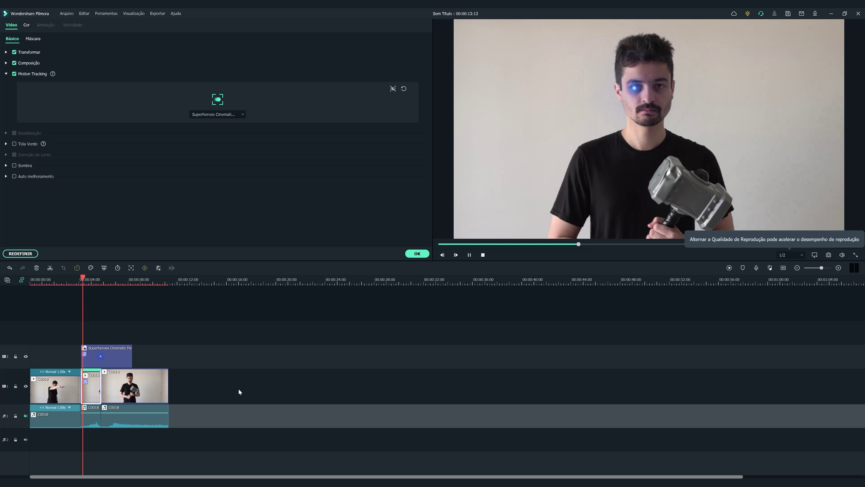
pyautogui.press('space')
# - Split the glow element at the end of the short middle clip and delete the excess part
pyautogui.moveTo(106, 279); pyautogui.dragTo(101, 281)
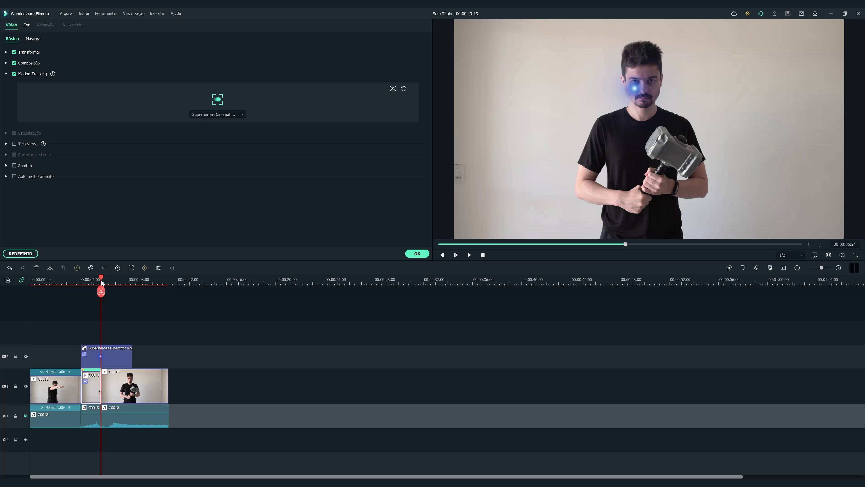
pyautogui.click(118, 362)
pyautogui.click(103, 292)
pyautogui.click(123, 362)
pyautogui.press('Delete')
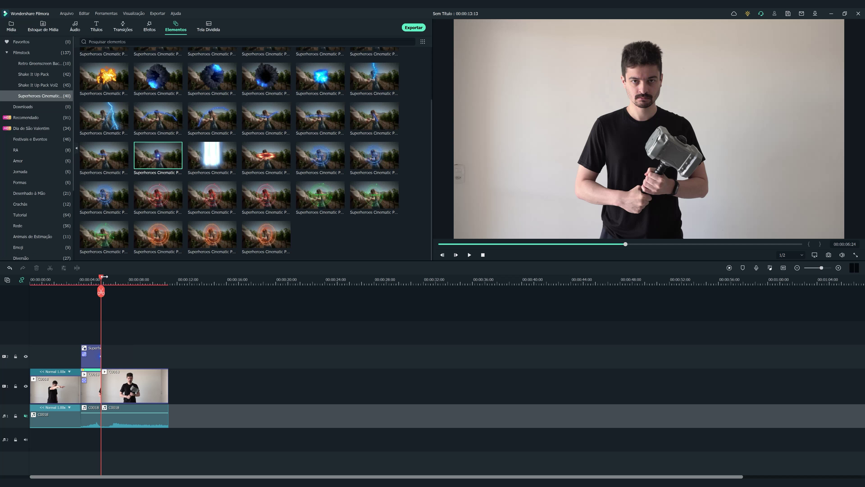
# - Move the trimmed glow element up to video track 3, keeping it aligned with the middle clip
pyautogui.moveTo(102, 276); pyautogui.dragTo(90, 283)
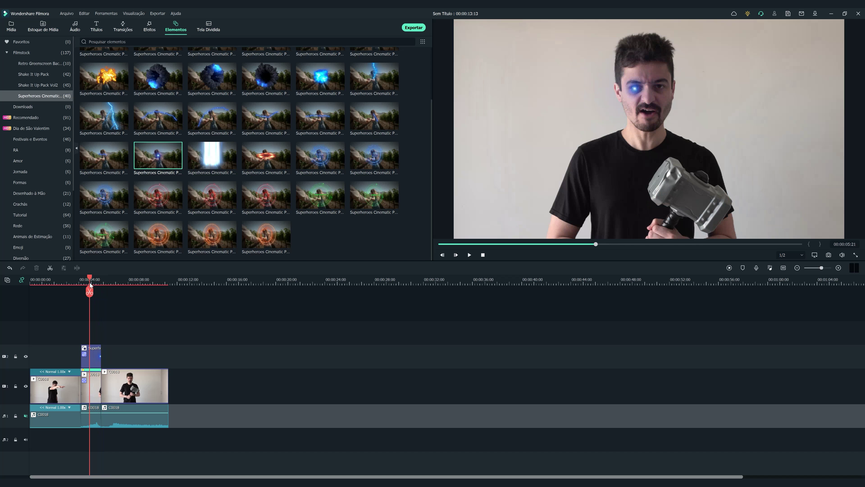
pyautogui.click(94, 362)
pyautogui.moveTo(94, 362); pyautogui.dragTo(93, 334)
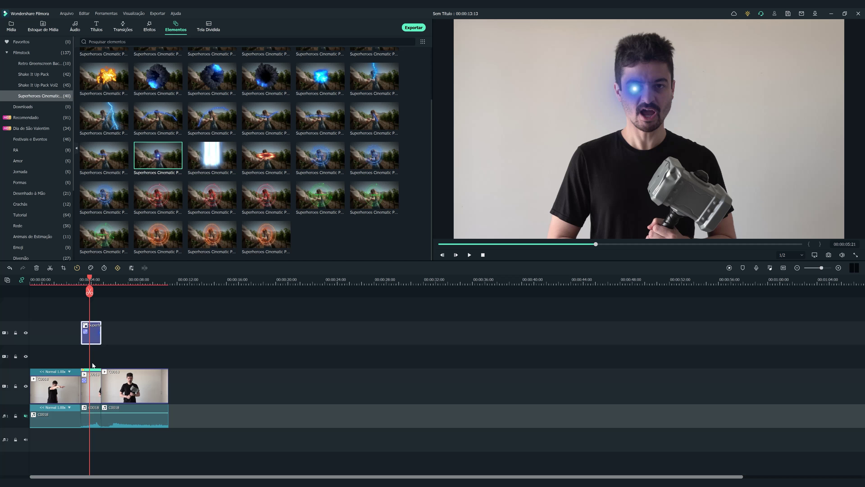
# - Lock video track 1 and paste a copy of the short middle clip onto video track 2, directly above the original
pyautogui.click(92, 390)
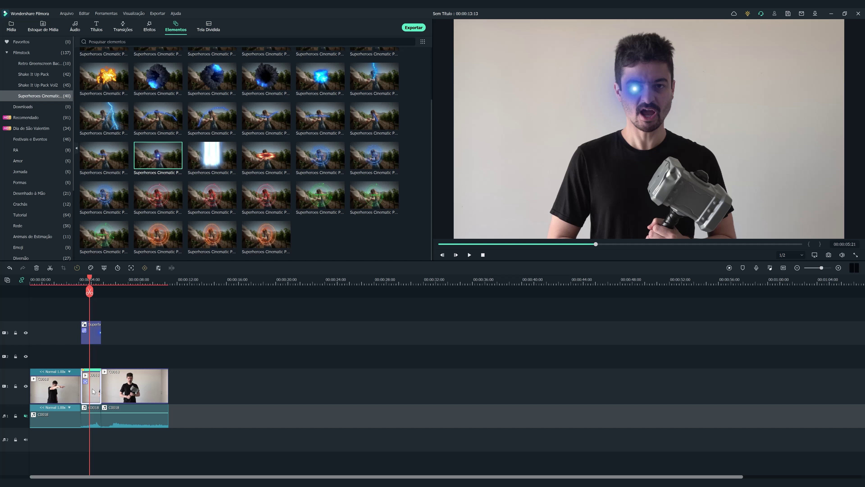
pyautogui.click(15, 386)
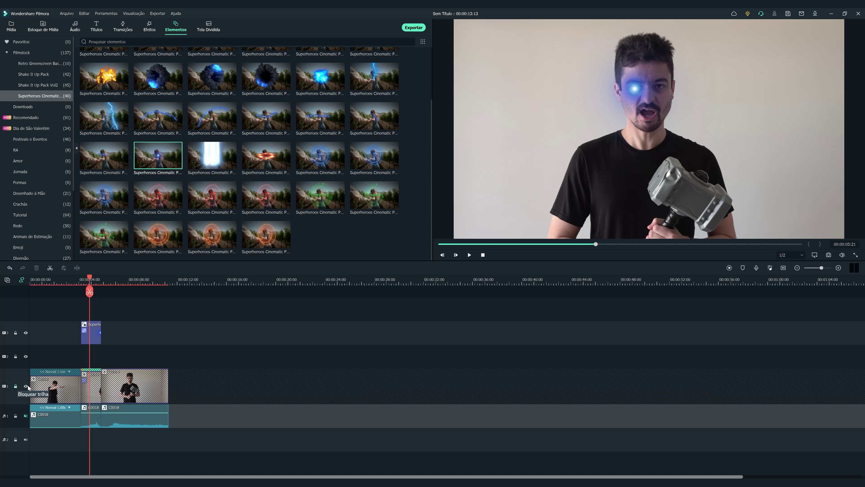
pyautogui.hotkey('ctrl', 'v')
pyautogui.moveTo(99, 361); pyautogui.dragTo(91, 361)
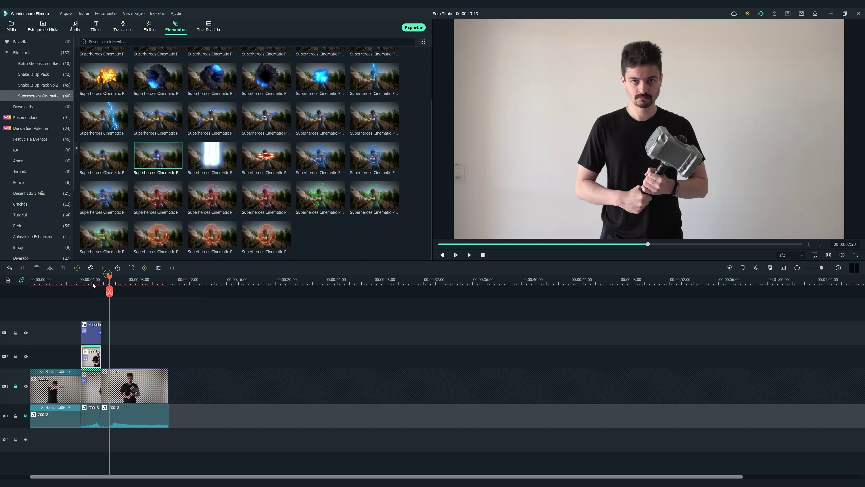
# - Clear the copied clip's motion tracking data, enable Motion Tracking again and shrink the new tracking box
pyautogui.moveTo(103, 280); pyautogui.dragTo(92, 285)
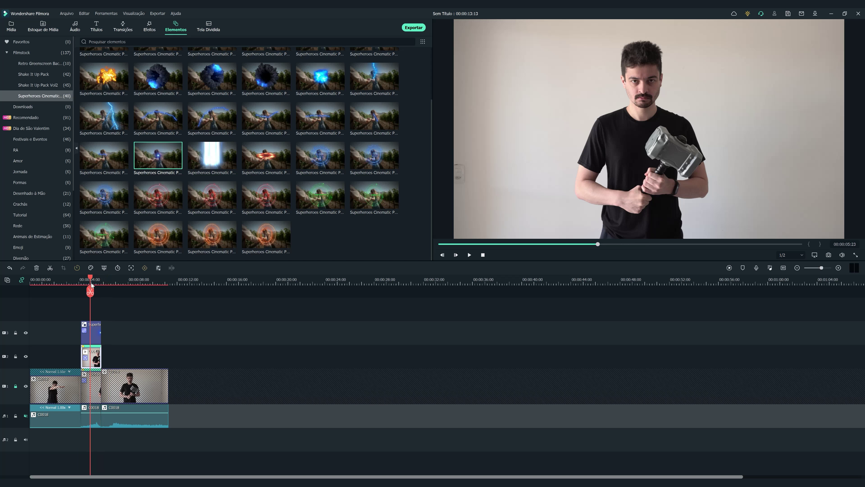
pyautogui.doubleClick(94, 360)
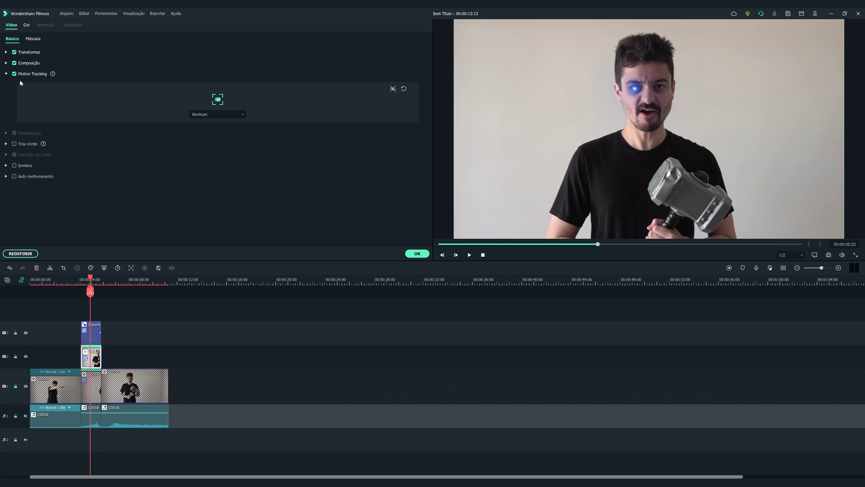
pyautogui.click(14, 74)
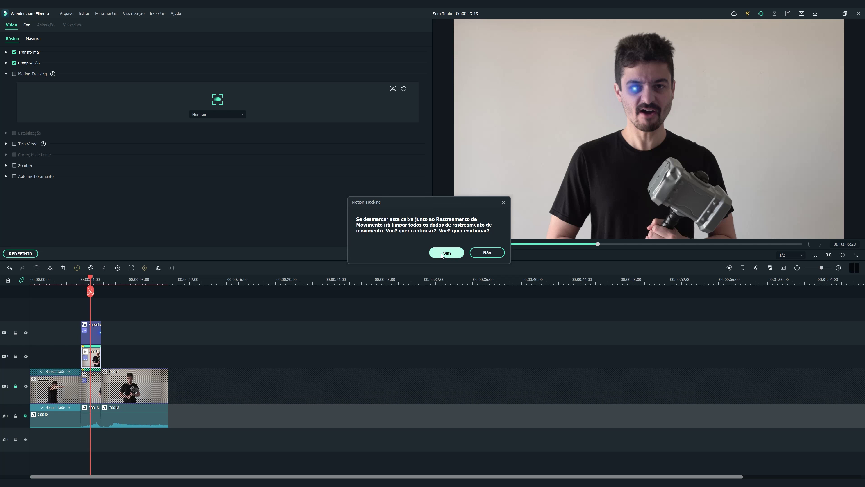
pyautogui.click(441, 254)
pyautogui.click(14, 74)
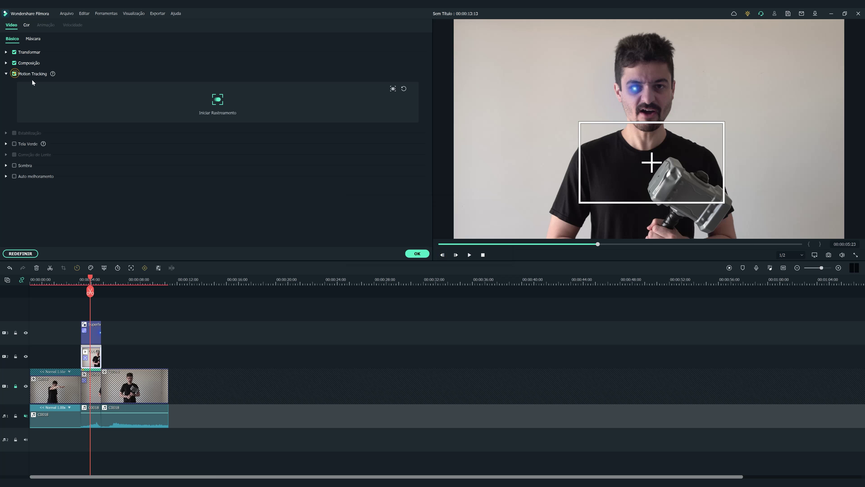
pyautogui.click(698, 239)
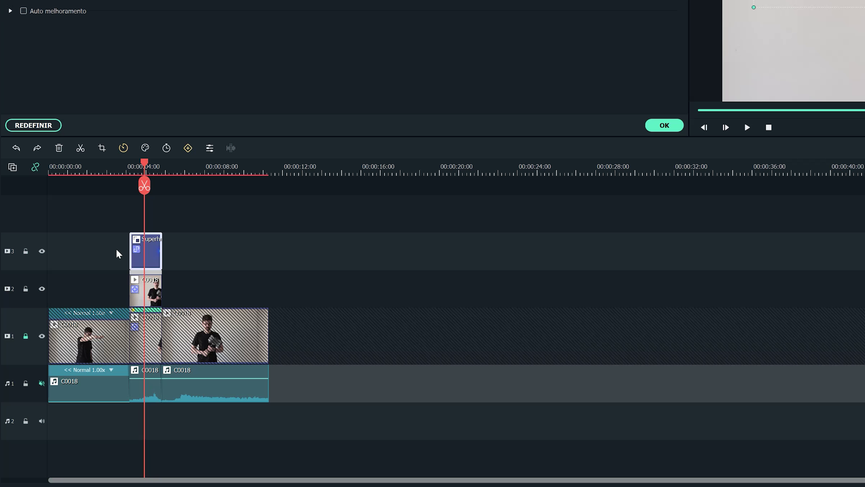
# - Lock video track 3 and place the copied clip's tracking box over the man's other eye
pyautogui.click(29, 250)
pyautogui.click(27, 251)
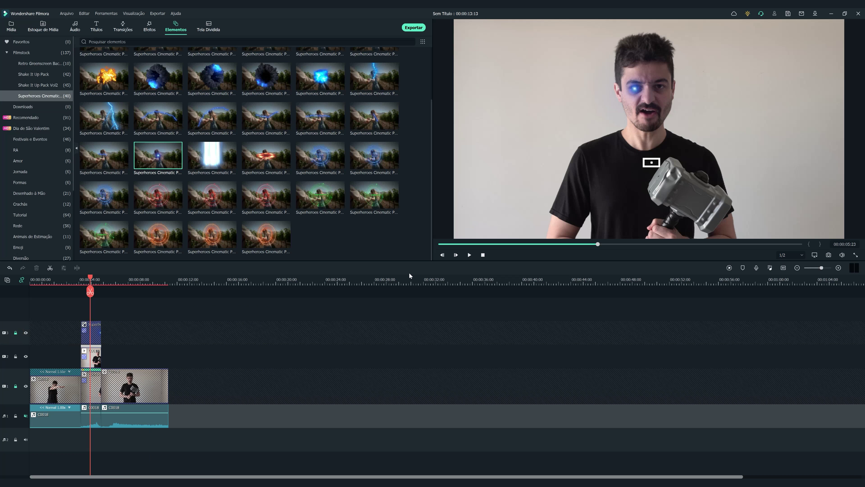
pyautogui.click(653, 163)
pyautogui.moveTo(653, 160); pyautogui.dragTo(661, 87)
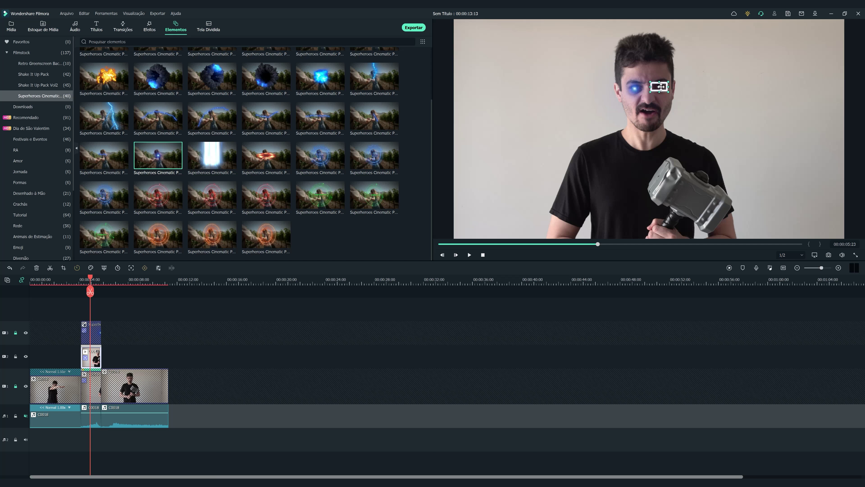
pyautogui.click(775, 135)
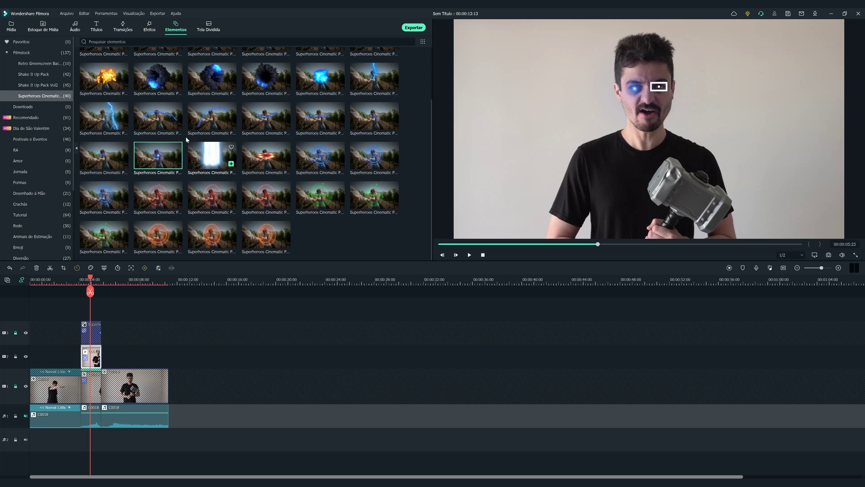
# - Run the motion tracking on the copied clip and unlock video track 3
pyautogui.doubleClick(93, 362)
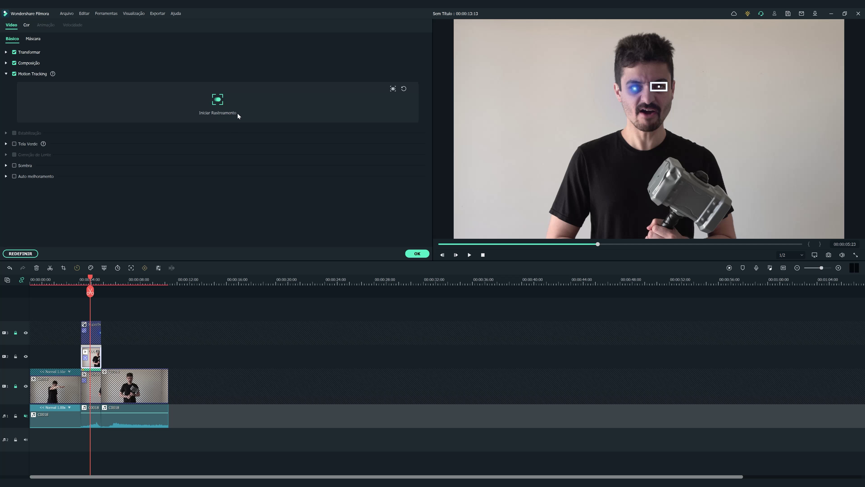
pyautogui.click(218, 99)
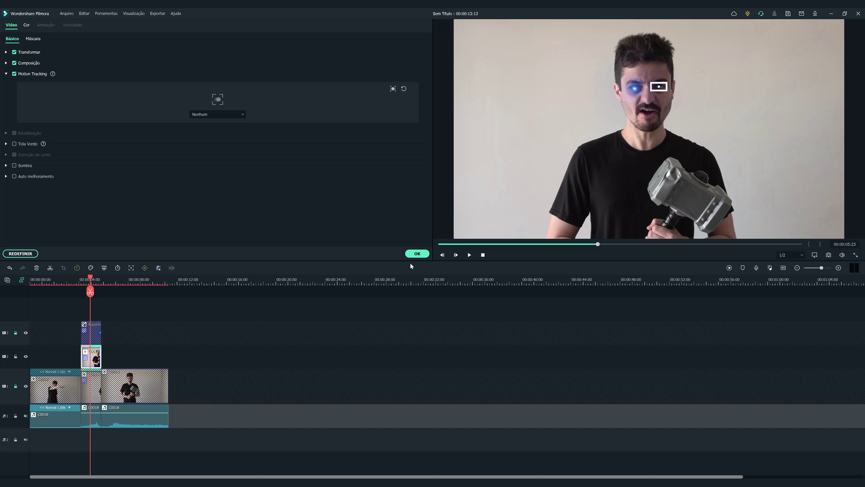
pyautogui.click(422, 255)
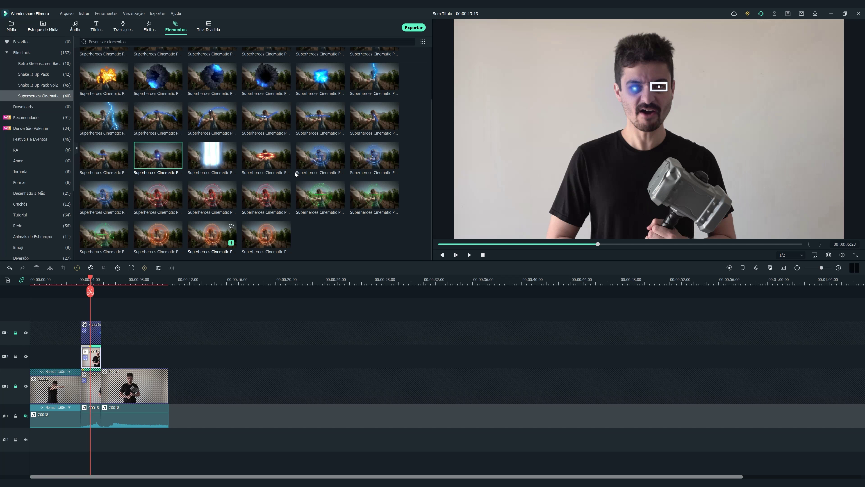
pyautogui.click(16, 333)
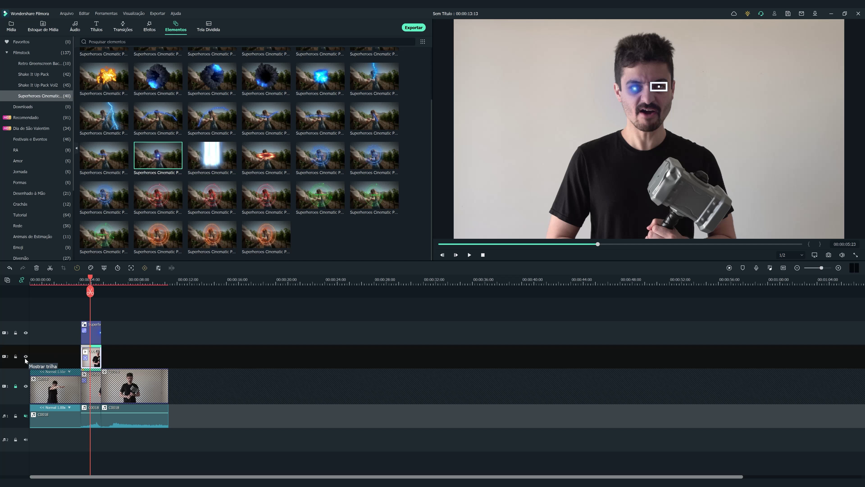
# - Lock video tracks 2 and 3, then paste a copy of the blue glow onto video track 4 directly above the original
pyautogui.click(15, 357)
pyautogui.click(92, 333)
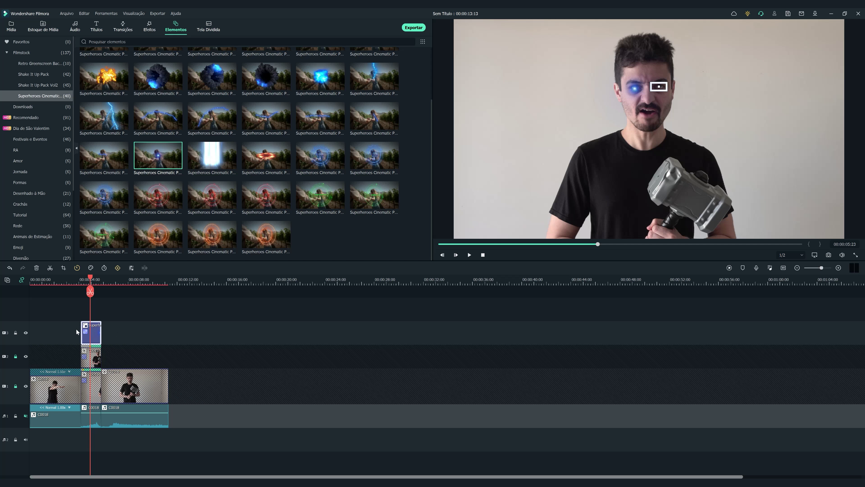
pyautogui.click(16, 333)
pyautogui.hotkey('ctrl', 'v')
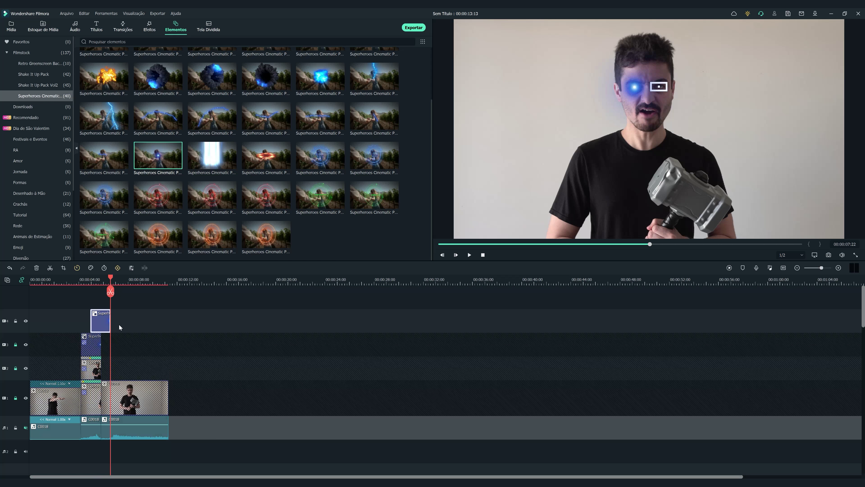
pyautogui.moveTo(105, 324); pyautogui.dragTo(95, 324)
pyautogui.moveTo(111, 280); pyautogui.dragTo(97, 284)
pyautogui.click(91, 281)
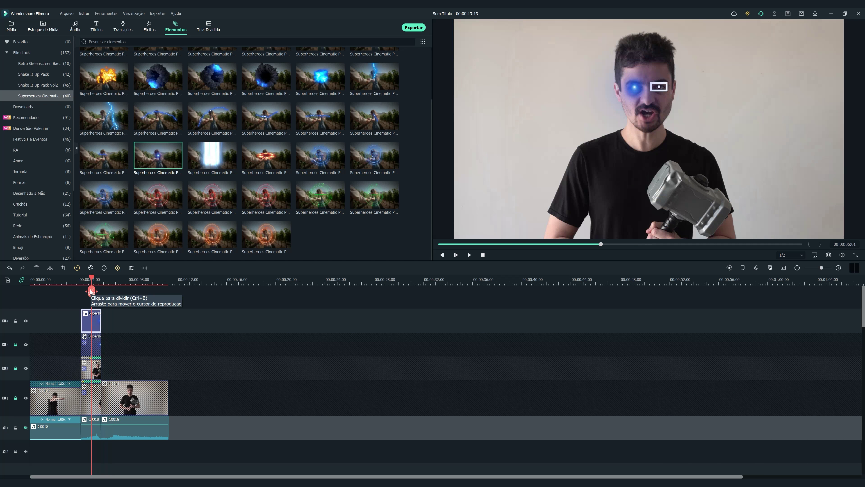
# - Move the copied glow over the man's other eye and enlarge it to about 66% scale
pyautogui.click(633, 89)
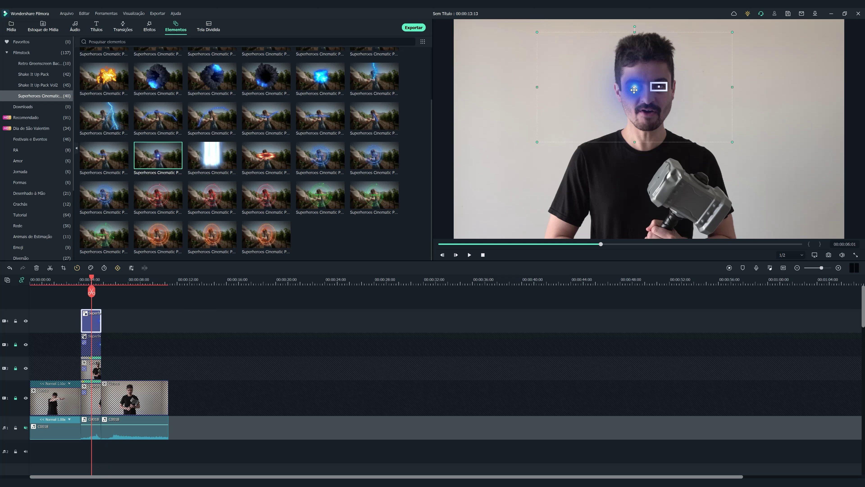
pyautogui.moveTo(648, 89); pyautogui.dragTo(659, 89)
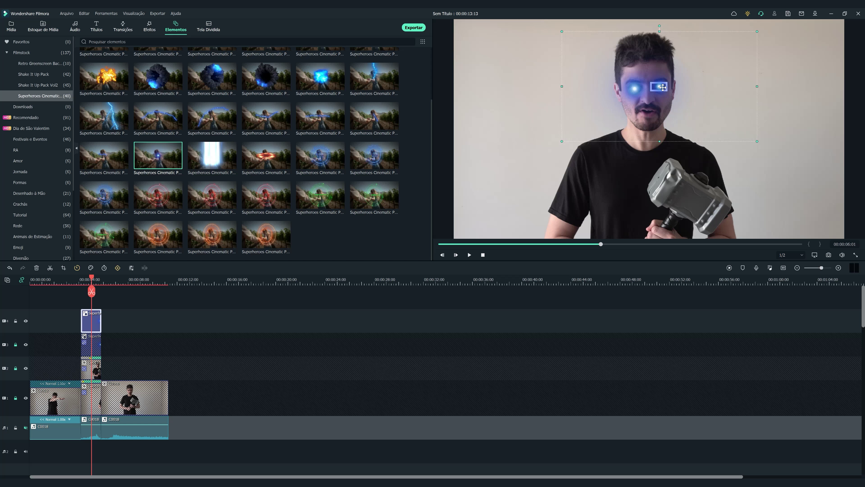
pyautogui.moveTo(663, 87); pyautogui.dragTo(663, 89)
pyautogui.moveTo(758, 143); pyautogui.dragTo(821, 178)
pyautogui.moveTo(686, 105); pyautogui.dragTo(653, 87)
# - Unlock video track 2 and link the copied clip's motion tracking to the Superheroes Cinematic glow element
pyautogui.click(14, 363)
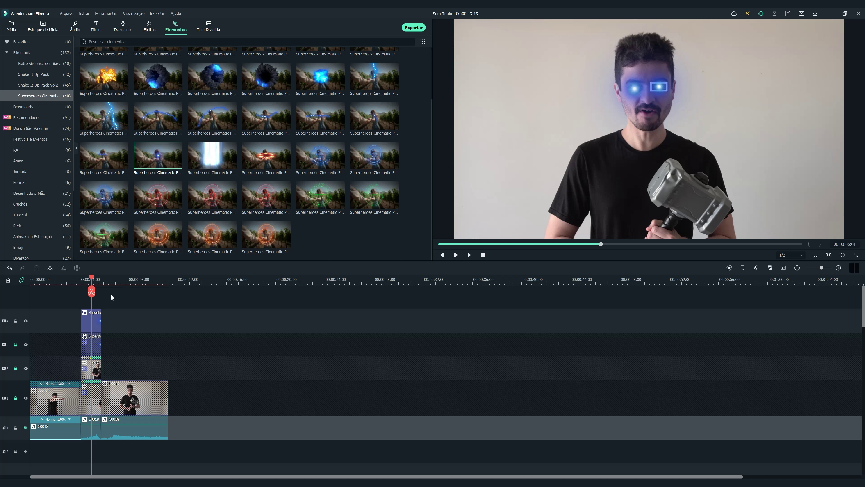
pyautogui.click(16, 368)
pyautogui.doubleClick(96, 371)
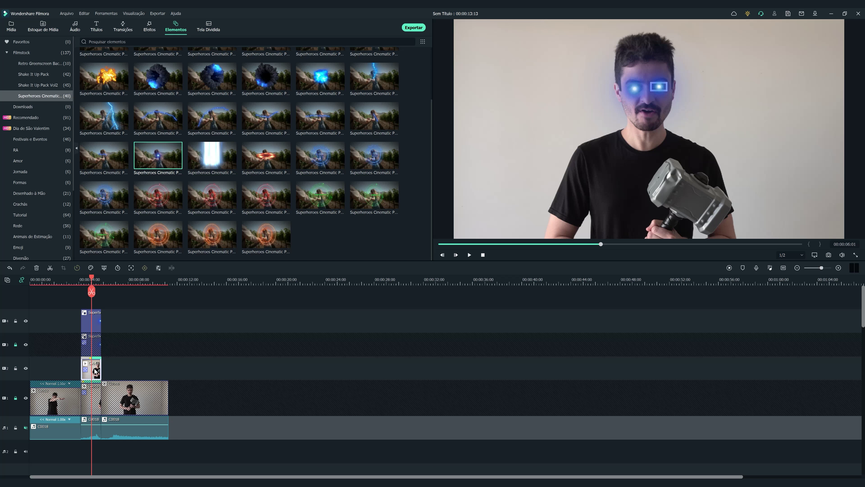
pyautogui.click(225, 114)
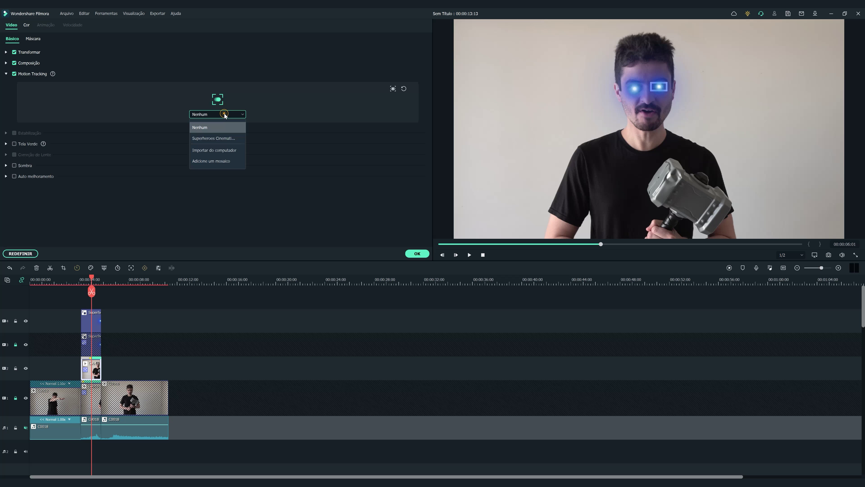
pyautogui.click(220, 140)
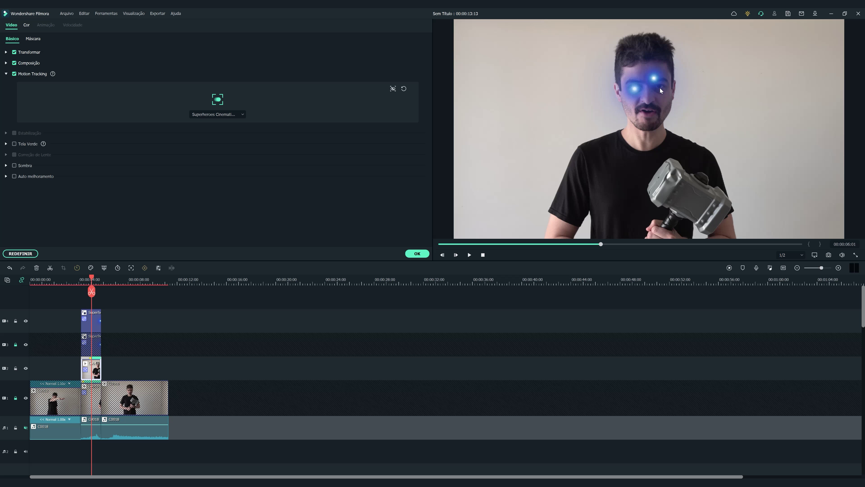
# - Recentre the linked glow over the man's eye at about X 49.7, Y 207.3 and play back the result
pyautogui.moveTo(655, 78); pyautogui.dragTo(662, 87)
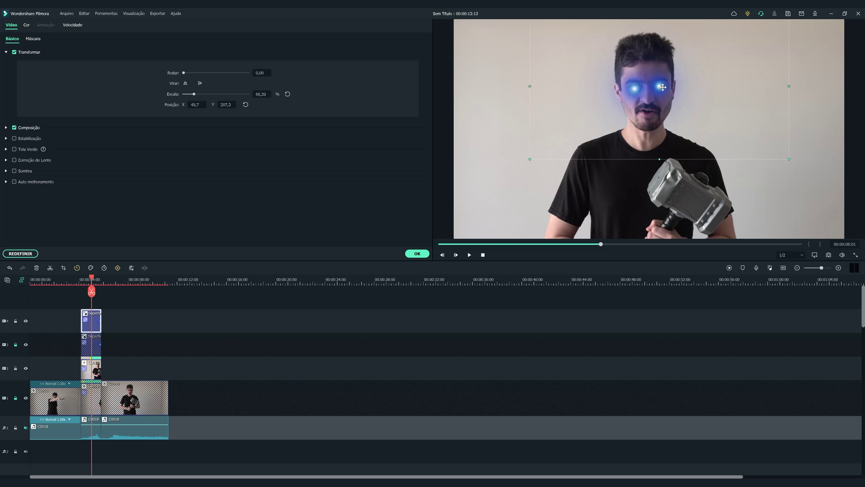
pyautogui.click(814, 171)
pyautogui.click(660, 86)
pyautogui.click(817, 110)
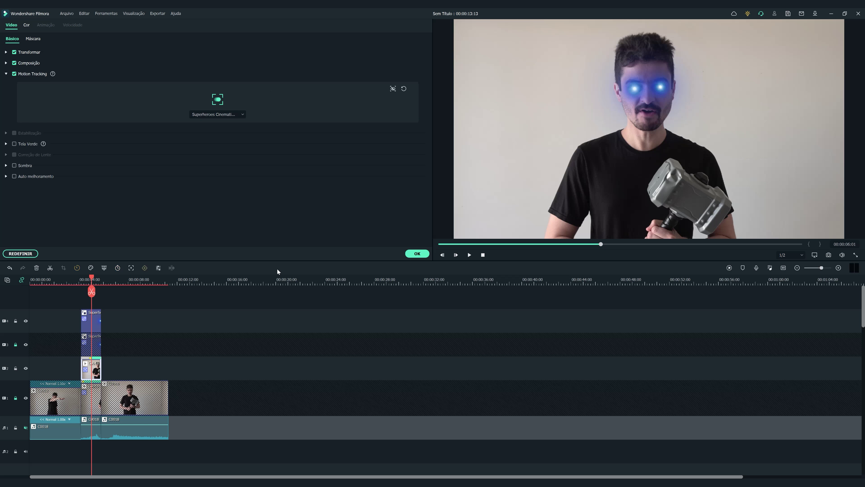
pyautogui.click(416, 253)
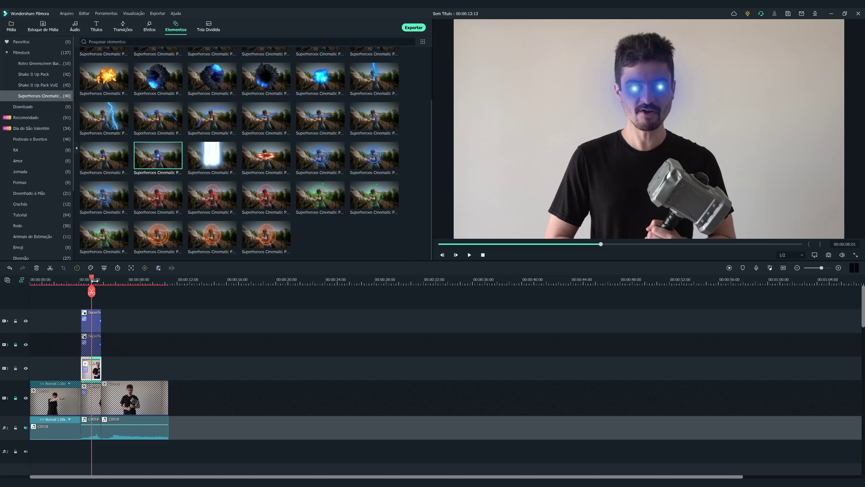
pyautogui.press('space')
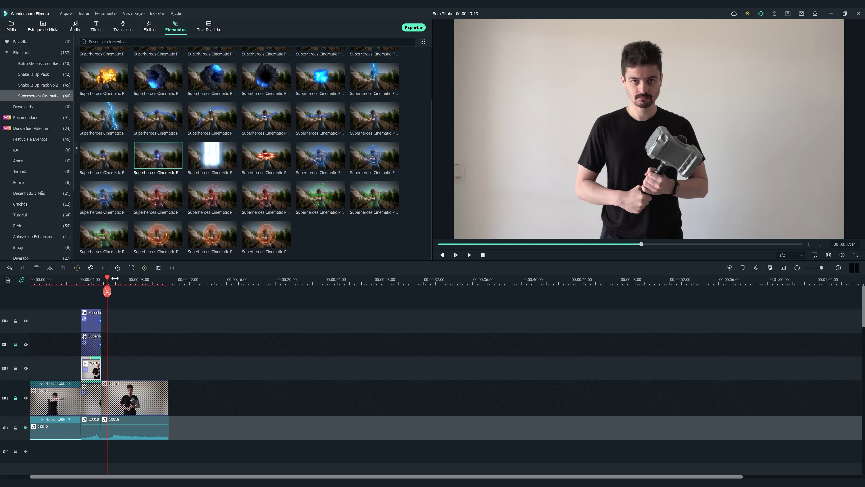
pyautogui.moveTo(108, 278); pyautogui.dragTo(87, 282)
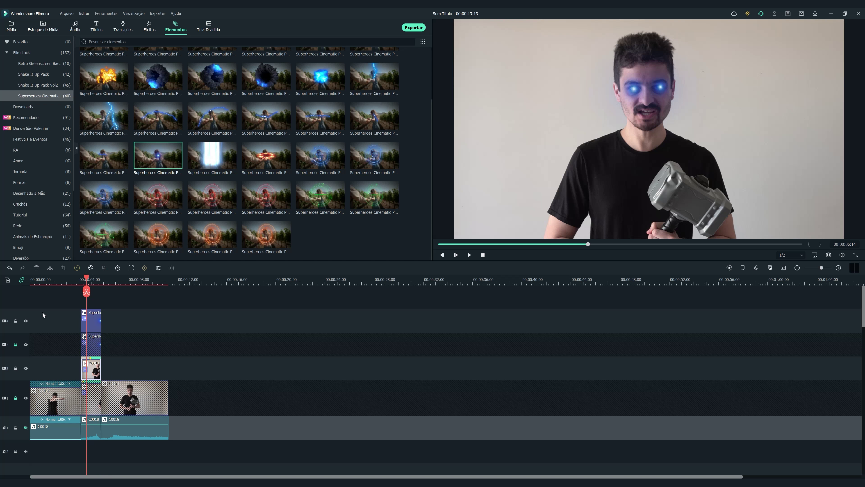
# - Unlock video track 3 and search the transitions for "DISSOLVER"
pyautogui.click(15, 345)
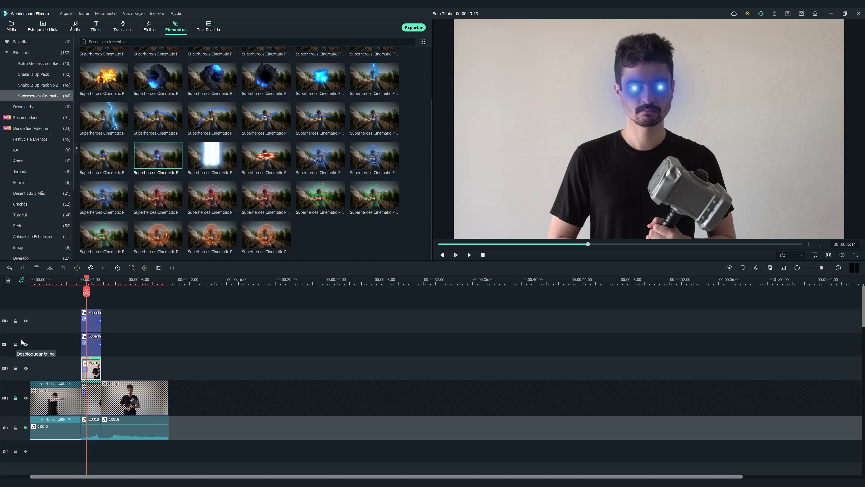
pyautogui.click(123, 26)
pyautogui.click(111, 43)
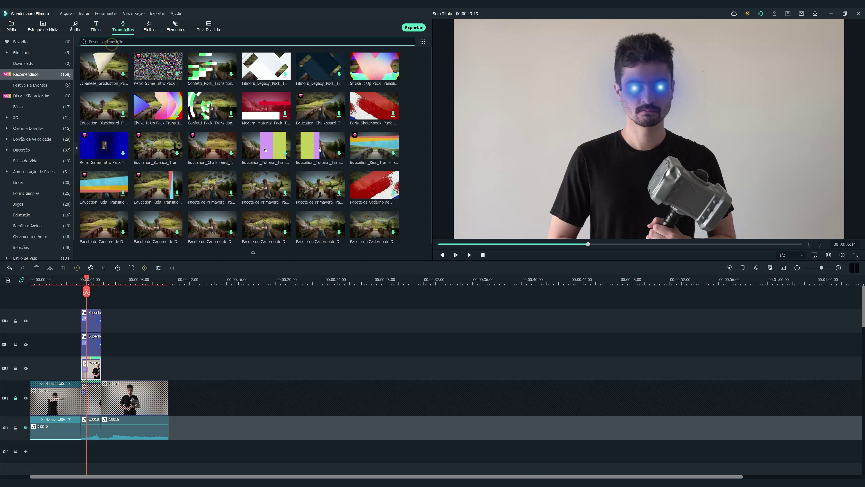
pyautogui.write('DISSOLVER')
pyautogui.press('Return')
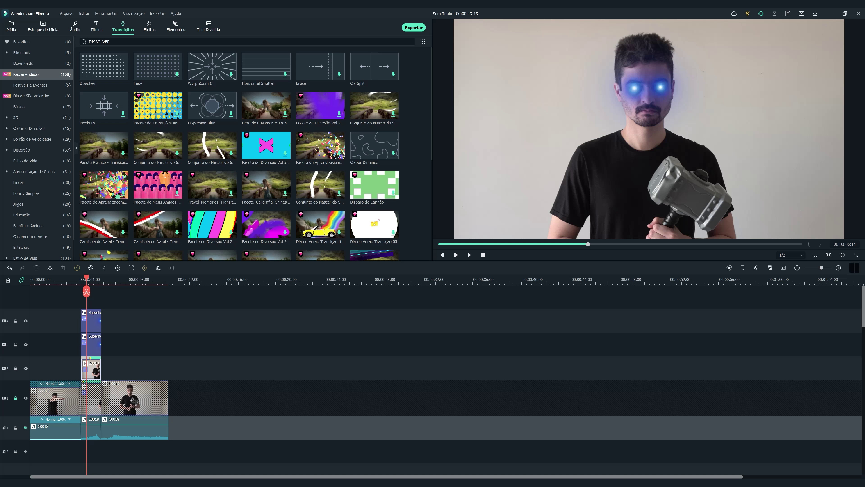
# - Add the Dissolver transition to the start of both glow clips, shortening the one on track 4 to match track 3
pyautogui.moveTo(103, 66)
pyautogui.mouseDown()
pyautogui.moveTo(38, 227)
pyautogui.moveTo(56, 300)
pyautogui.moveTo(81, 322)
pyautogui.mouseUp()
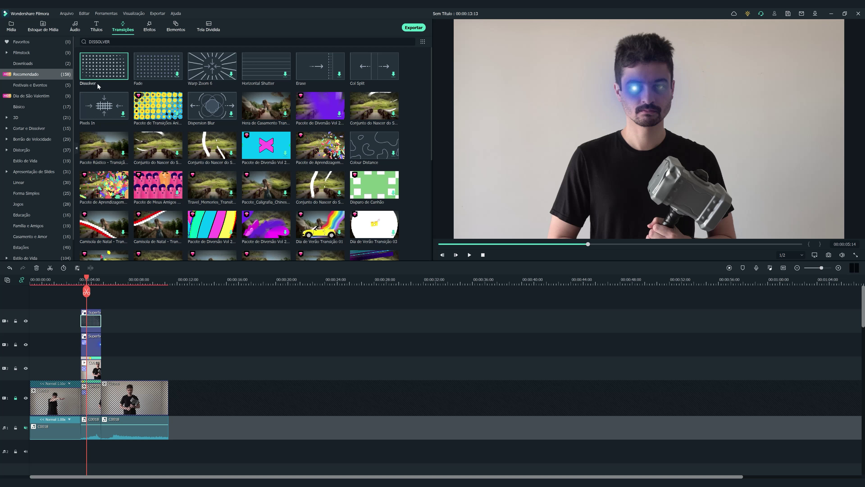
pyautogui.moveTo(98, 85); pyautogui.dragTo(87, 346)
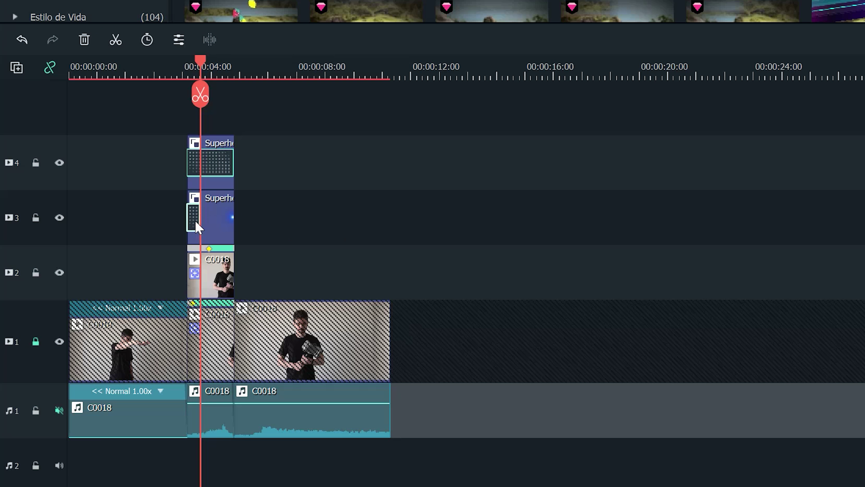
pyautogui.click(214, 161)
pyautogui.moveTo(233, 165); pyautogui.dragTo(200, 168)
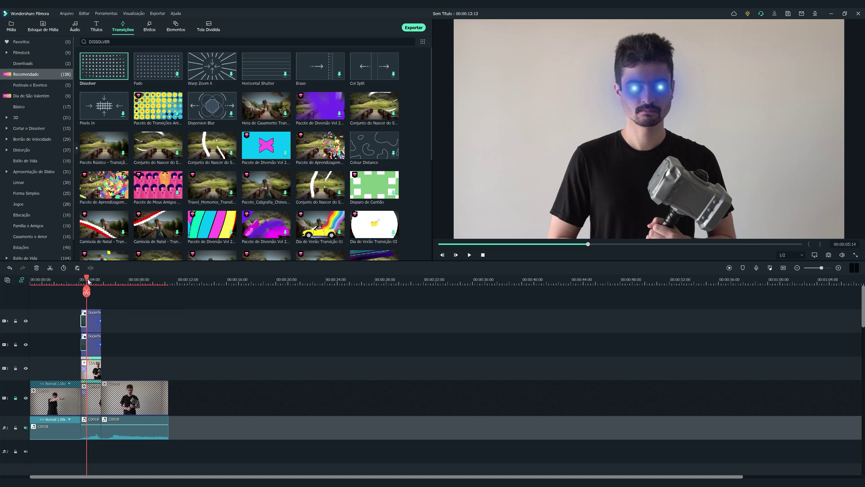
# - Play back the middle section from its start to check how the eye glows fade in
pyautogui.moveTo(88, 281); pyautogui.dragTo(81, 280)
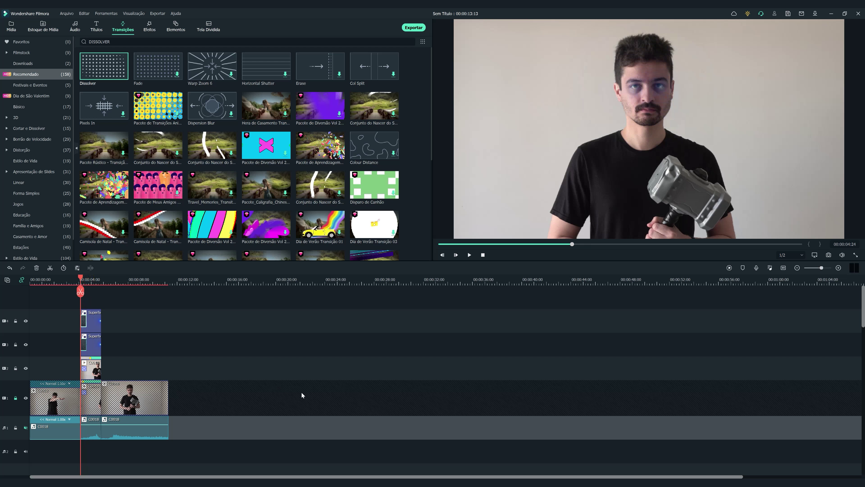
pyautogui.press('space')
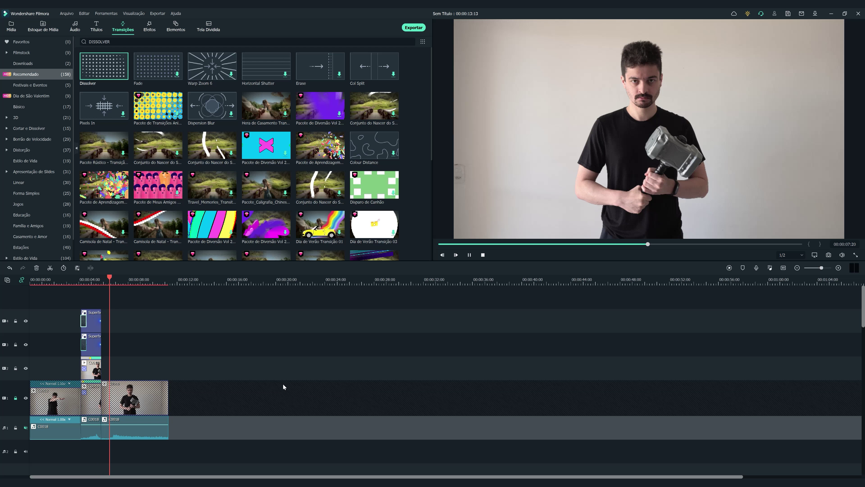
pyautogui.press('space')
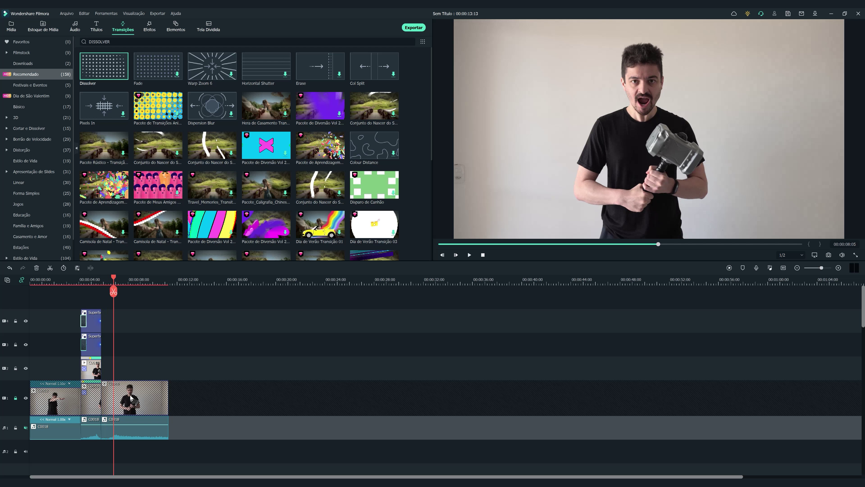
# - Unlock video track 1 and unmute audio track 1
pyautogui.click(15, 398)
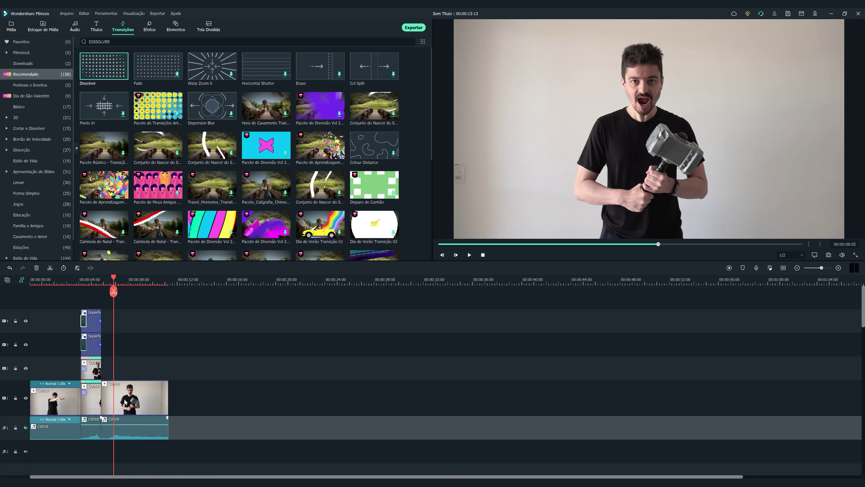
pyautogui.click(15, 428)
# - Enable Motion Tracking on the last clip and track the man's right eye with a small tracking box
pyautogui.doubleClick(142, 400)
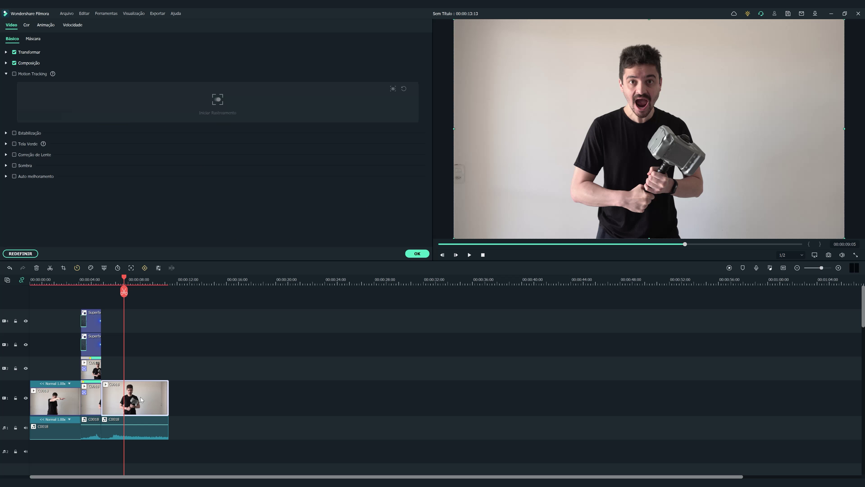
pyautogui.click(14, 73)
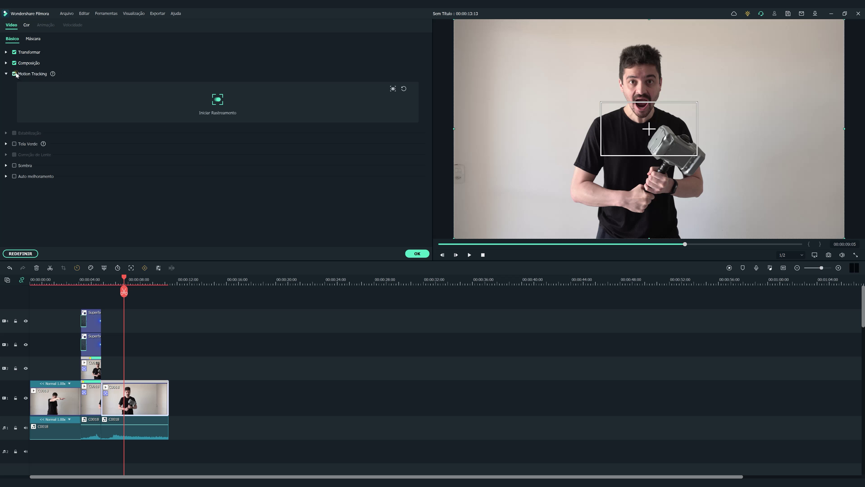
pyautogui.moveTo(601, 155); pyautogui.dragTo(643, 86)
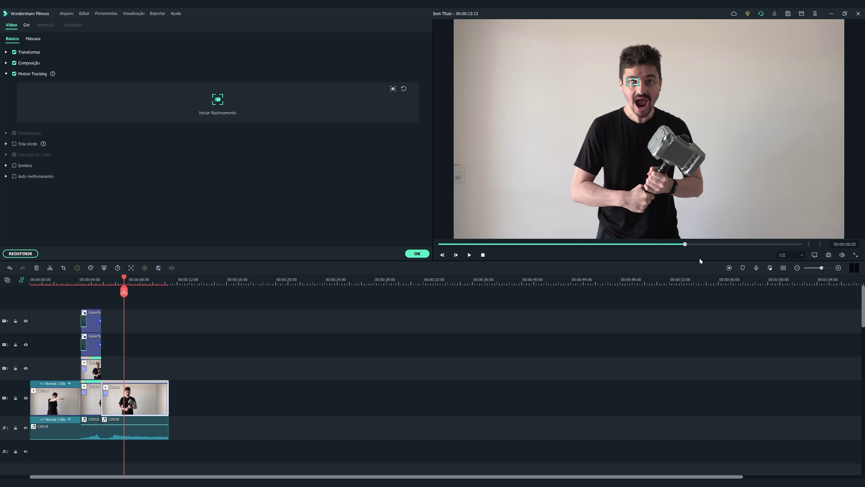
pyautogui.click(222, 103)
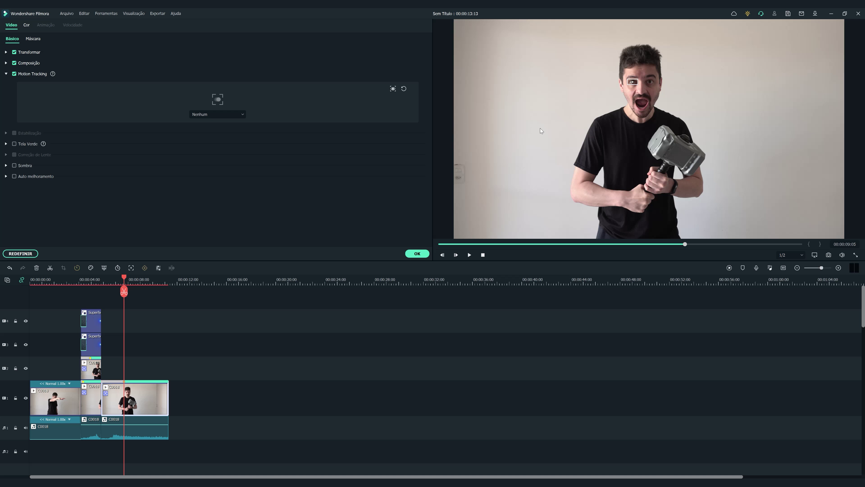
pyautogui.click(417, 254)
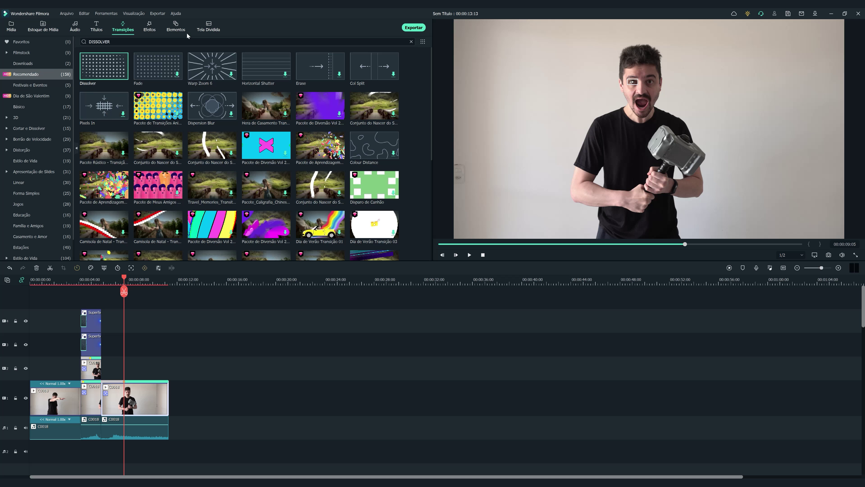
# - Place the blue glow element from the Superheroes Cinematic pack on video track 2 at the start of the last clip
pyautogui.click(143, 31)
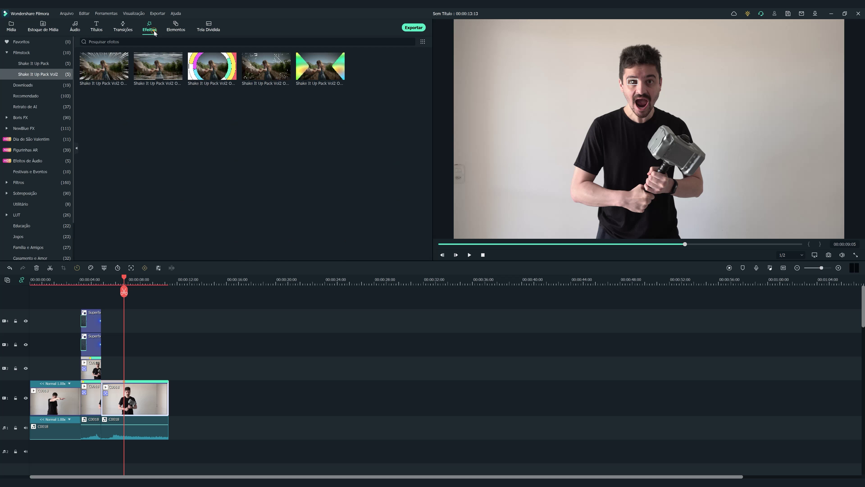
pyautogui.click(123, 27)
pyautogui.click(178, 27)
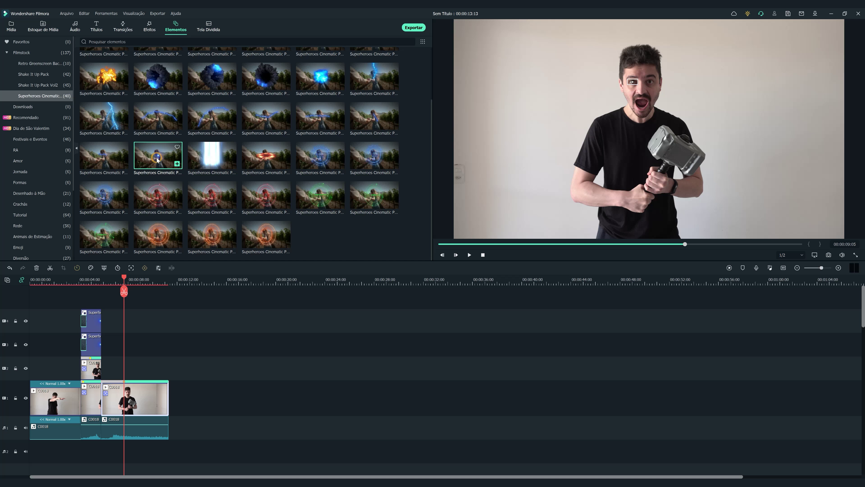
pyautogui.moveTo(157, 160); pyautogui.dragTo(107, 371)
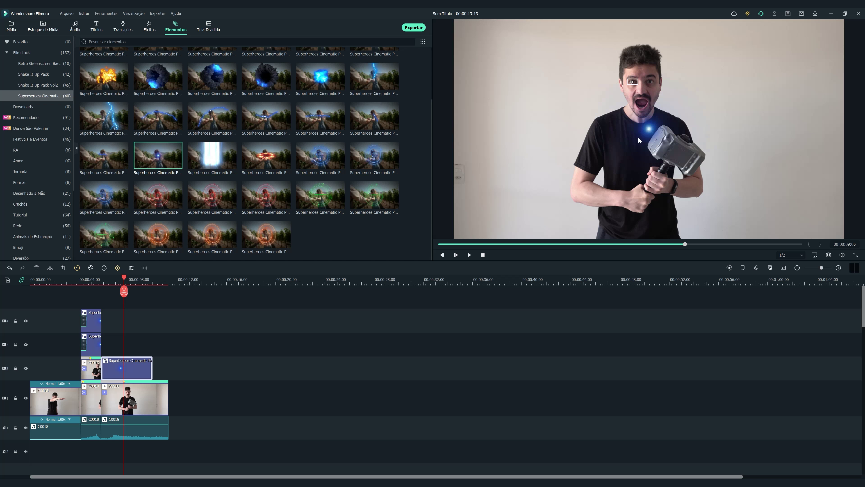
# - Slow the glow element on video track 2 to 0.76 speed so it spans the whole last clip
pyautogui.rightClick(130, 371)
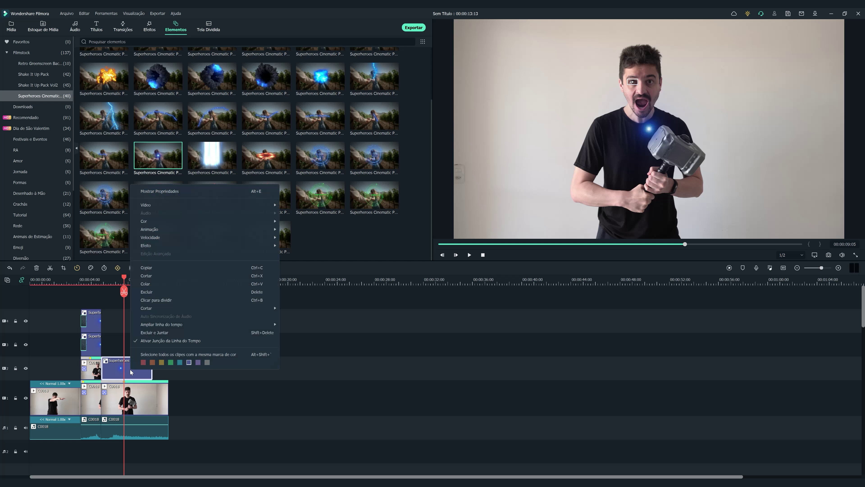
pyautogui.moveTo(170, 238)
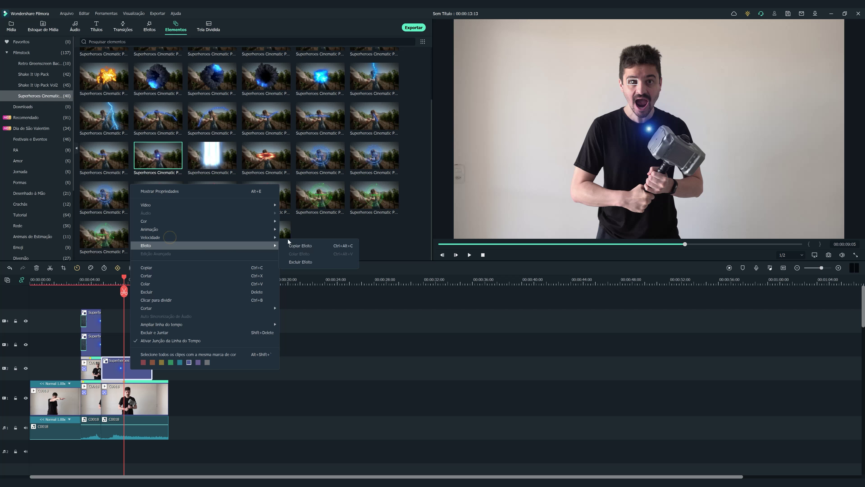
pyautogui.click(292, 237)
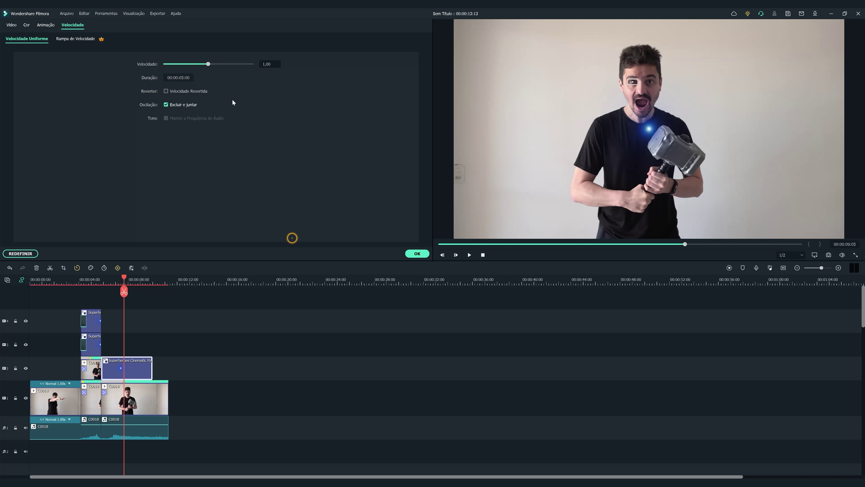
pyautogui.moveTo(209, 64); pyautogui.dragTo(202, 64)
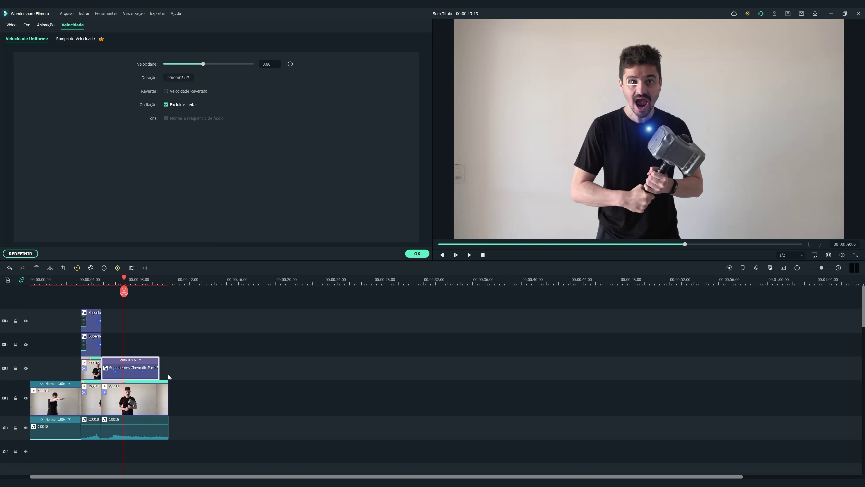
pyautogui.moveTo(205, 64); pyautogui.dragTo(197, 64)
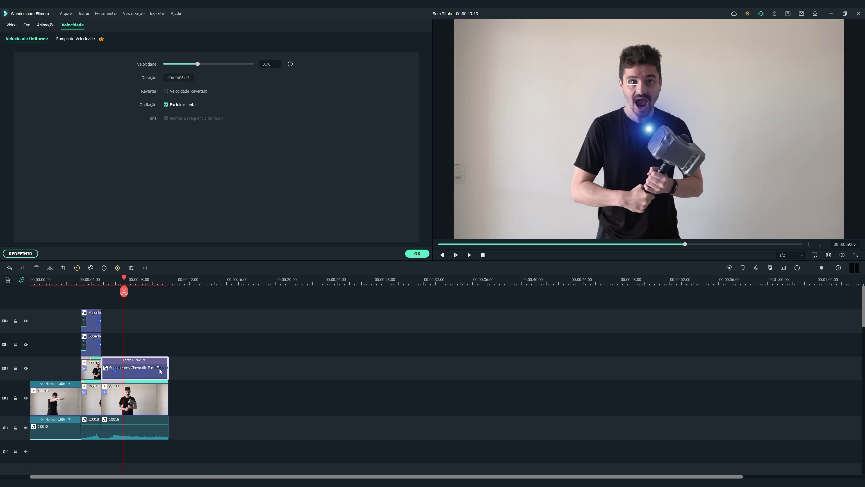
pyautogui.click(417, 254)
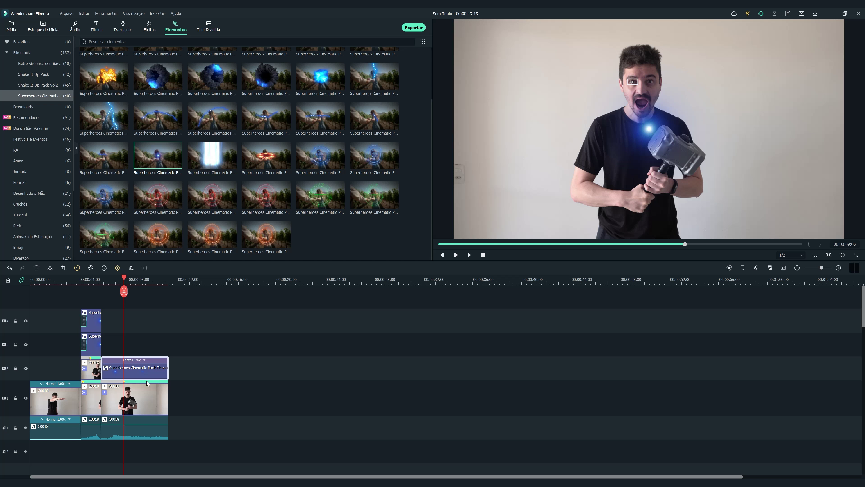
# - Link the Superheroes Cinematic glow to the last clip's motion tracking and move the glow up to video track 3
pyautogui.doubleClick(136, 399)
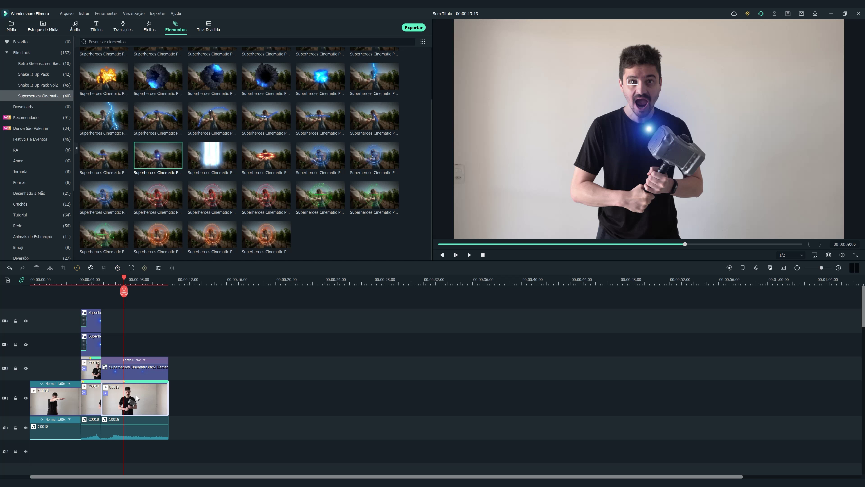
pyautogui.click(204, 116)
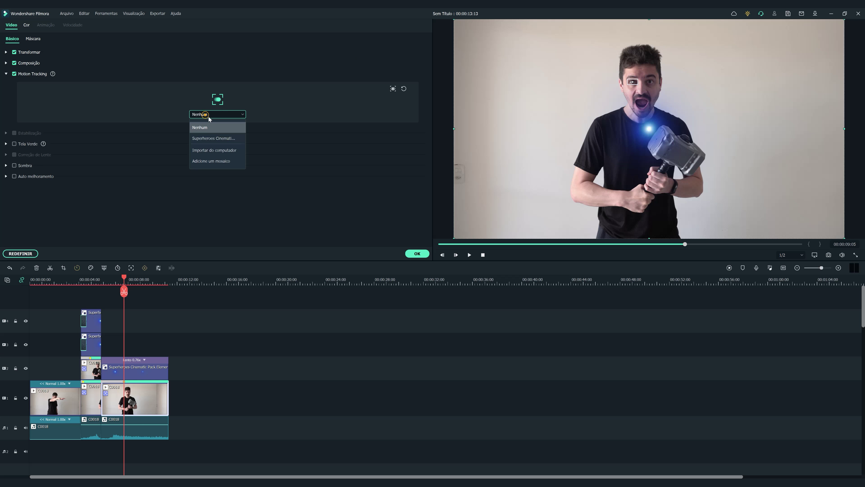
pyautogui.click(210, 136)
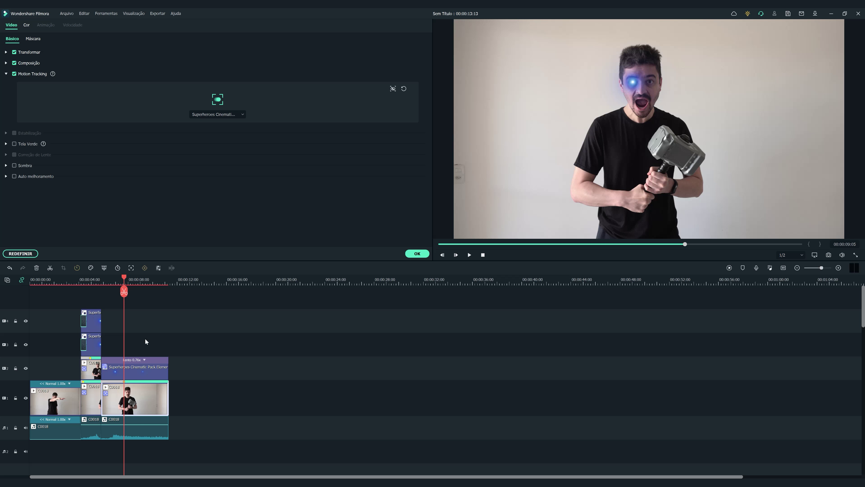
pyautogui.moveTo(136, 372); pyautogui.dragTo(136, 350)
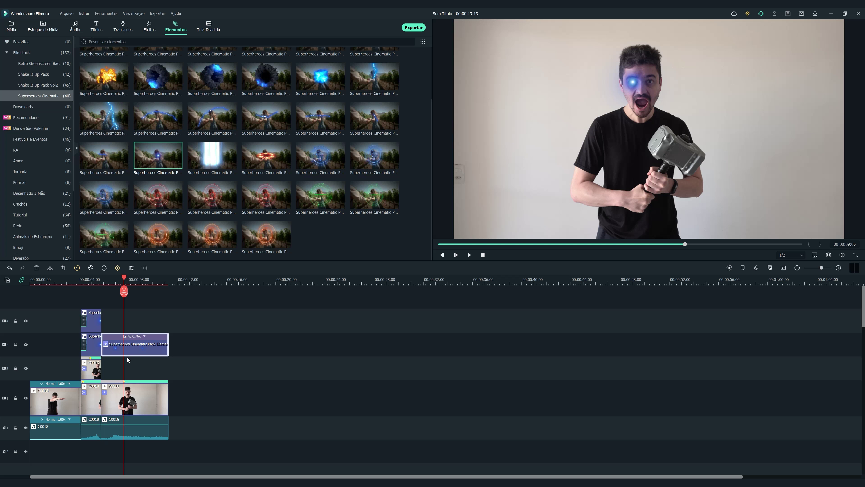
# - Copy the last clip, lock video track 1, and paste the copy on track 2 directly above the original
pyautogui.click(138, 409)
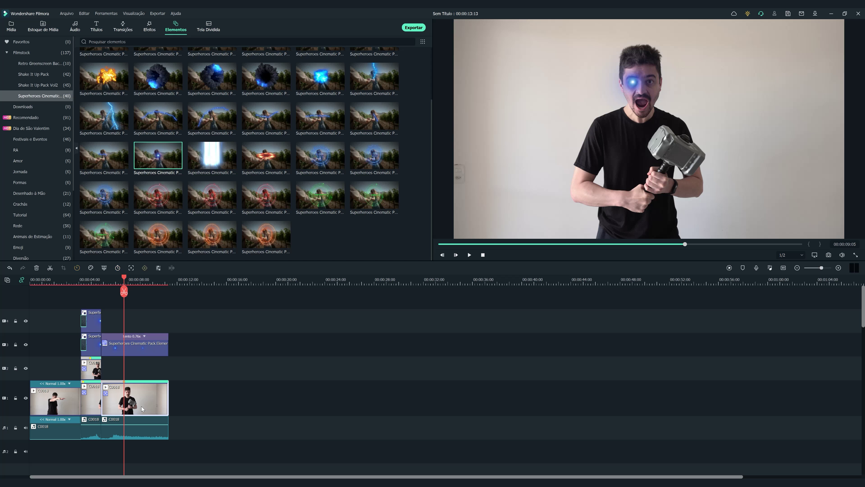
pyautogui.click(16, 398)
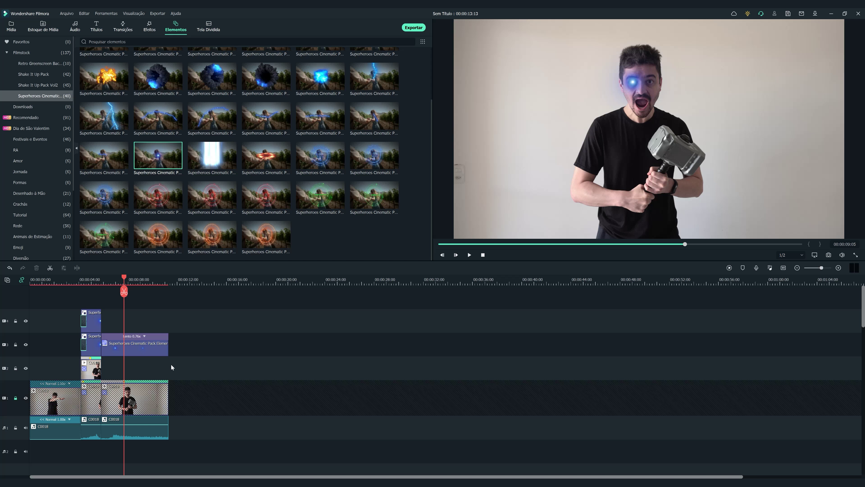
pyautogui.hotkey('ctrl', 'v')
pyautogui.moveTo(166, 370); pyautogui.dragTo(138, 370)
pyautogui.scroll(-2, 151, 290)
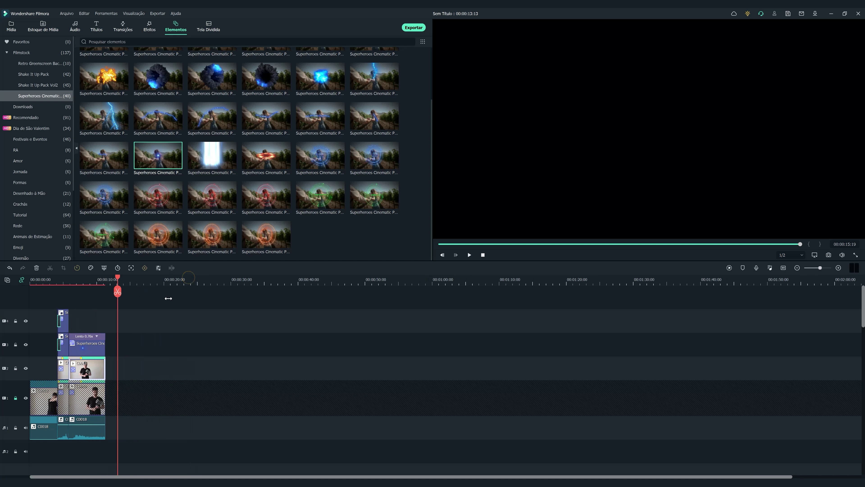
pyautogui.scroll(3, 188, 295)
pyautogui.moveTo(188, 293); pyautogui.dragTo(112, 303)
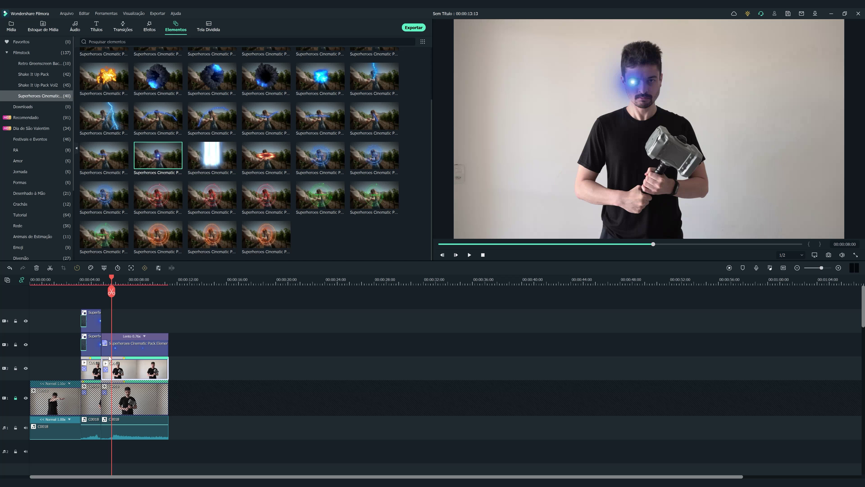
# - Clear the copied clip's motion tracking data, re-enable Motion Tracking and shrink the tracking box to eye size
pyautogui.doubleClick(126, 373)
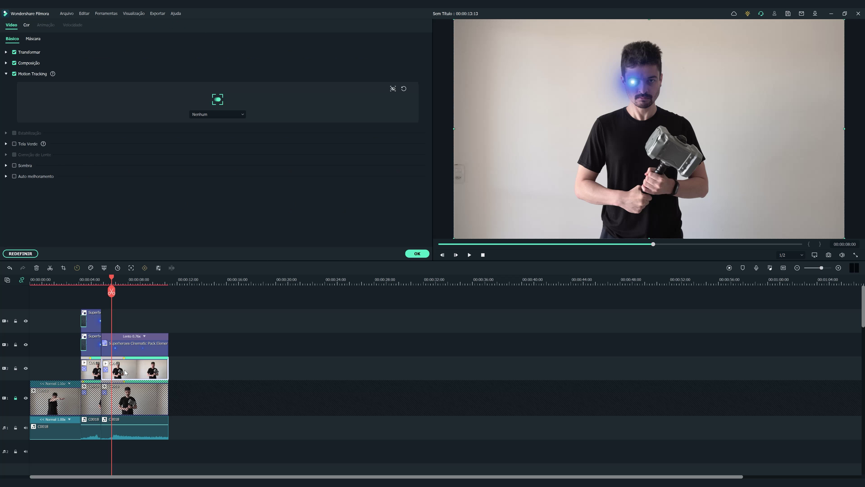
pyautogui.click(14, 74)
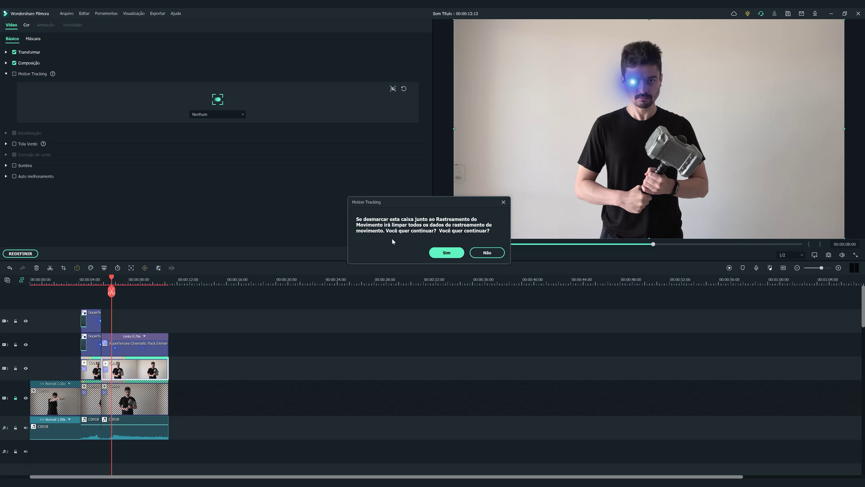
pyautogui.click(443, 252)
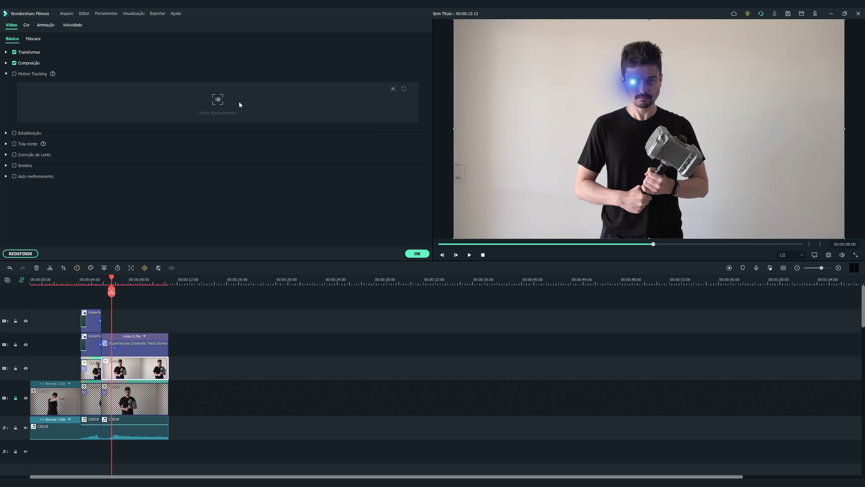
pyautogui.click(14, 74)
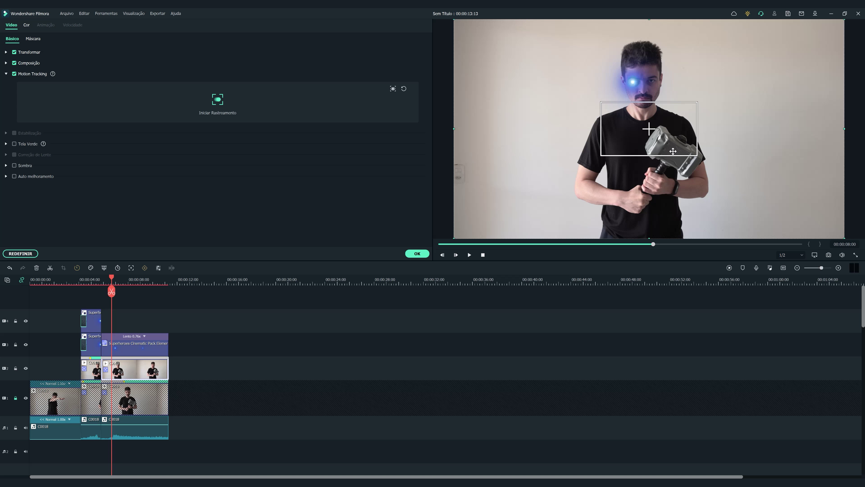
pyautogui.moveTo(600, 156); pyautogui.dragTo(660, 129)
pyautogui.click(653, 85)
pyautogui.moveTo(653, 89); pyautogui.dragTo(649, 131)
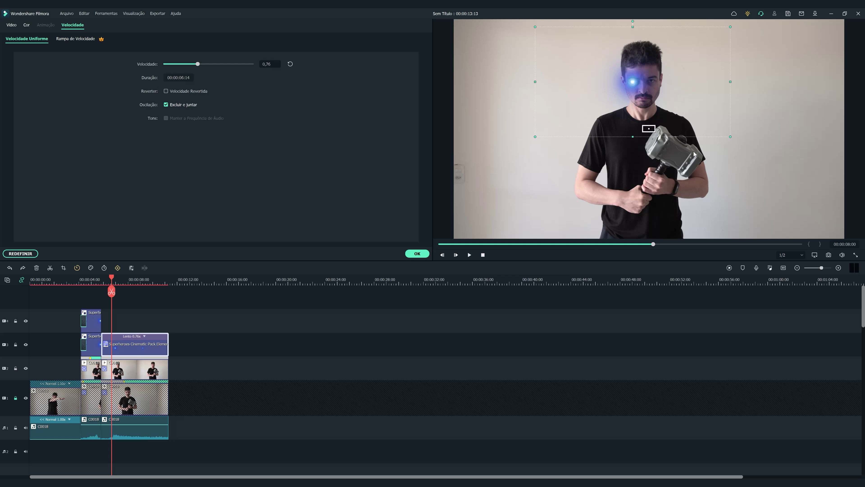
# - Lock video track 3, place the tracking box over the man's left eye and run the tracking
pyautogui.click(16, 345)
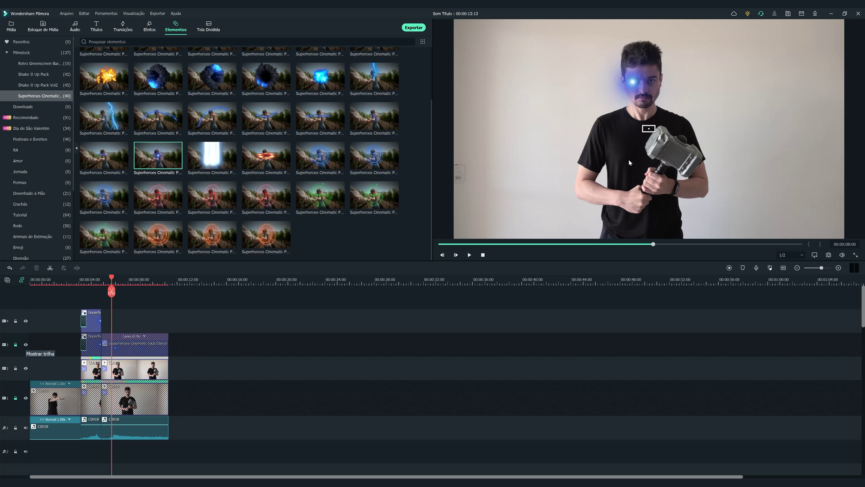
pyautogui.moveTo(650, 129); pyautogui.dragTo(652, 80)
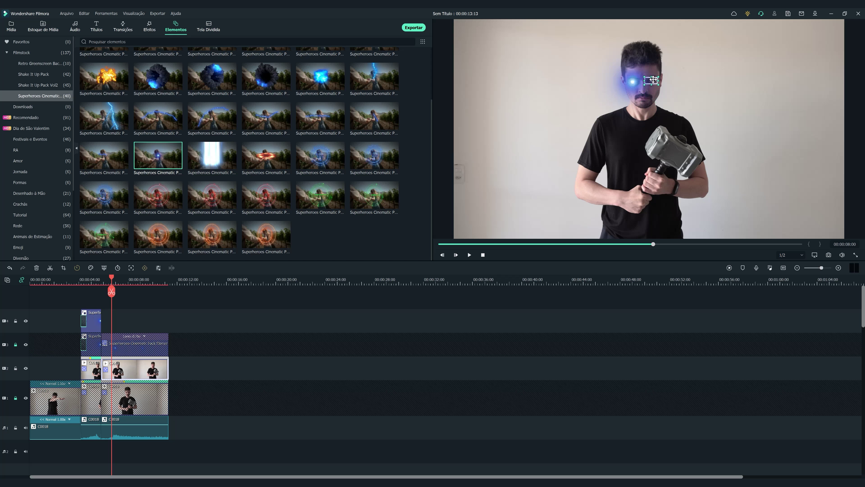
pyautogui.doubleClick(130, 373)
pyautogui.click(220, 106)
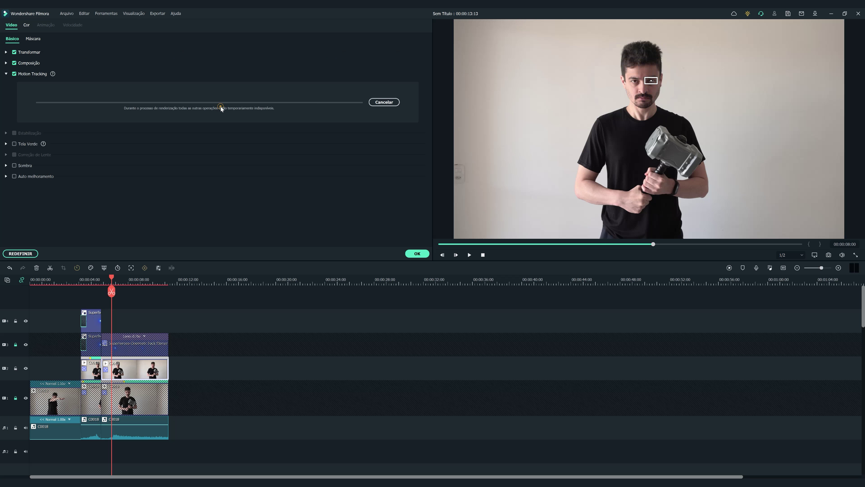
pyautogui.click(418, 254)
# - Copy the slowed glow with tracks 2 and 3 locked, and paste it on video track 4 above the last clip
pyautogui.click(15, 368)
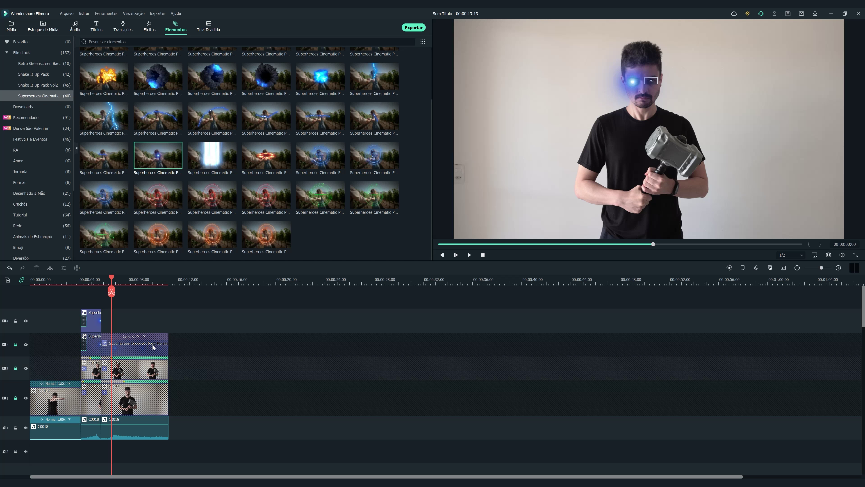
pyautogui.click(15, 344)
pyautogui.click(128, 346)
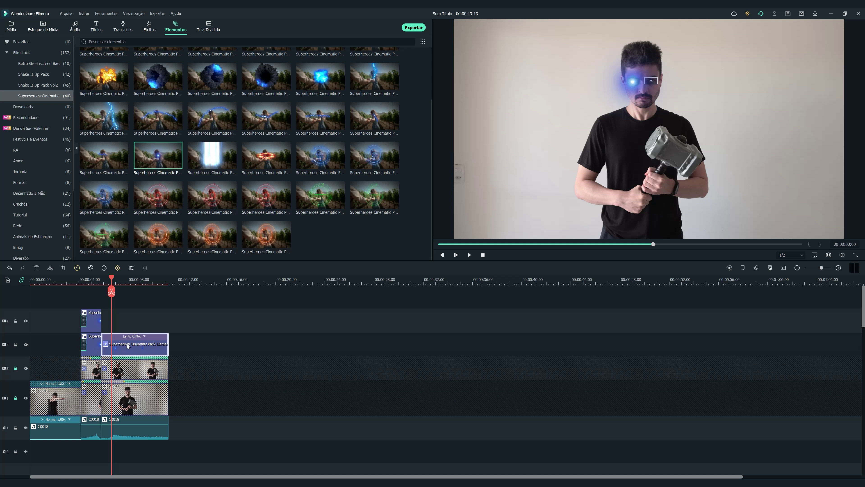
pyautogui.click(16, 344)
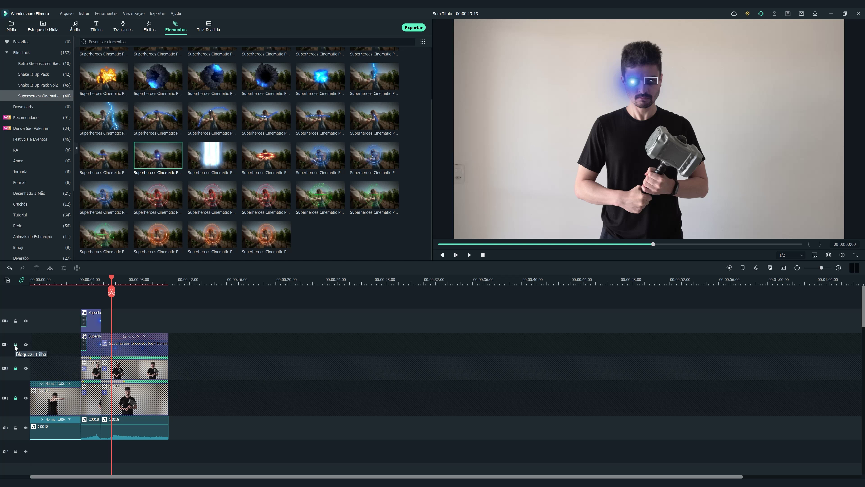
pyautogui.hotkey('ctrl', 'v')
pyautogui.moveTo(149, 321); pyautogui.dragTo(138, 321)
pyautogui.click(124, 286)
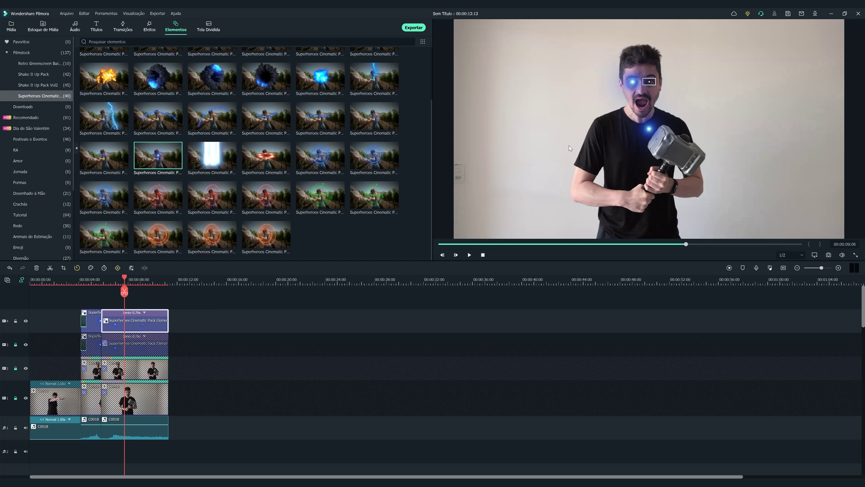
# - Unlock video track 2, link the second glow to the copied clip's motion tracking and scrub through the result
pyautogui.click(15, 368)
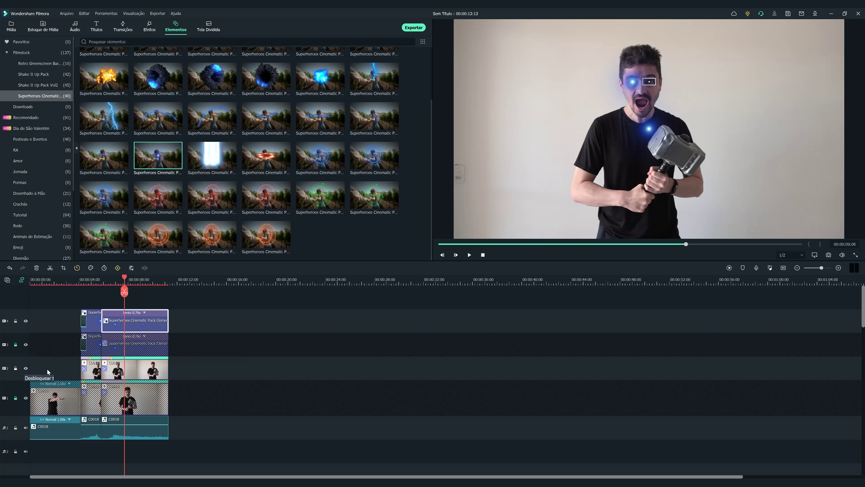
pyautogui.doubleClick(126, 374)
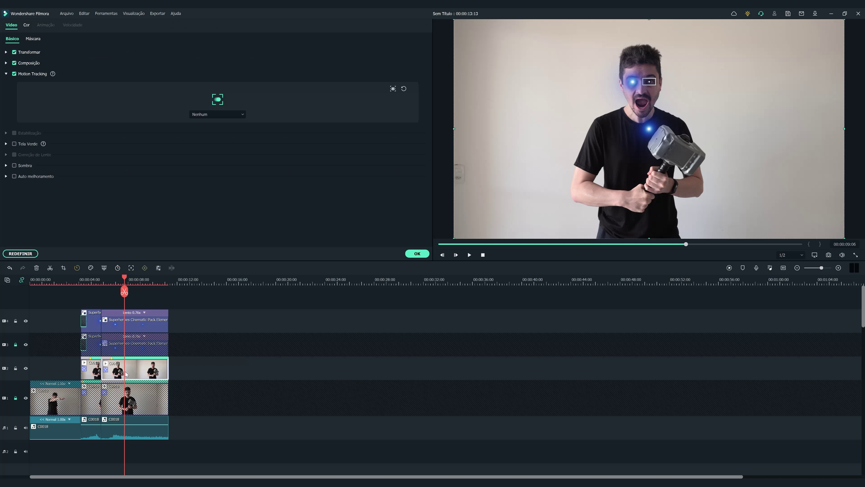
pyautogui.click(212, 114)
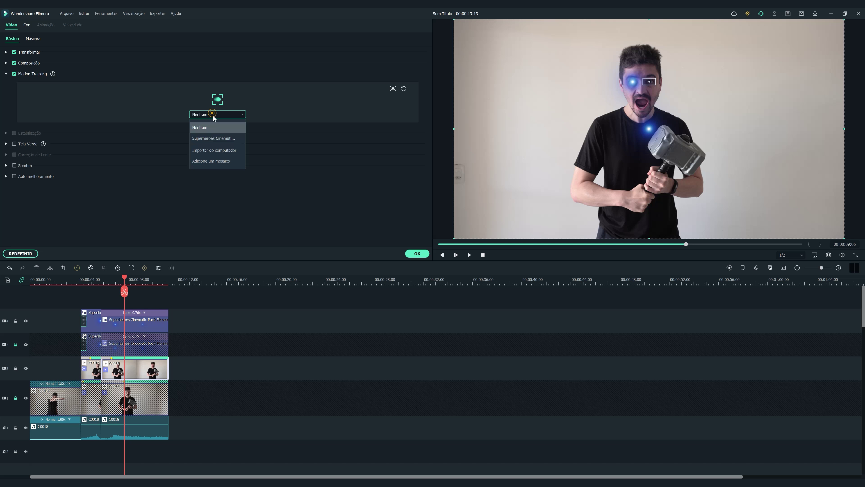
pyautogui.click(412, 254)
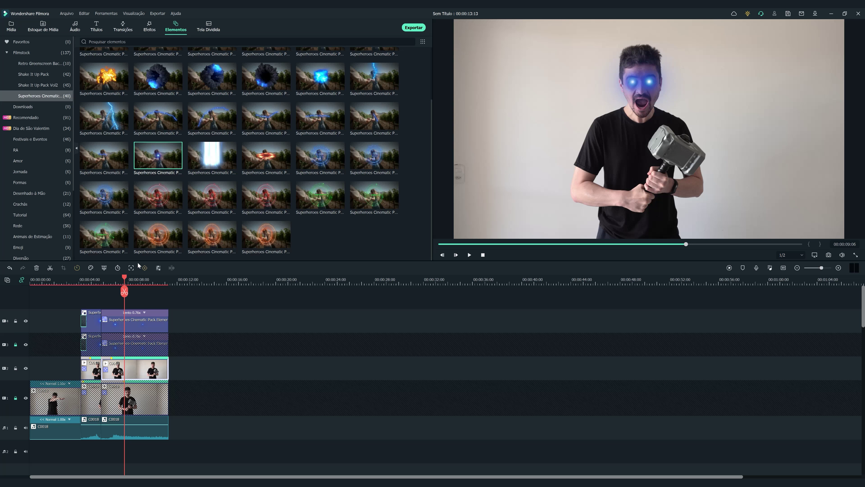
pyautogui.moveTo(125, 280); pyautogui.dragTo(160, 278)
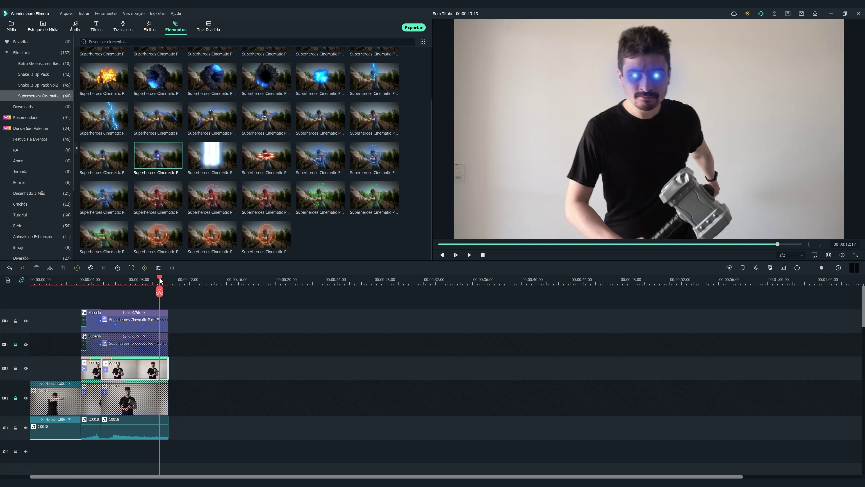
# - Place the blue lightning element from the Superheroes Cinematic pack on a new top track at the last clip's start
pyautogui.scroll(2, 101, 172)
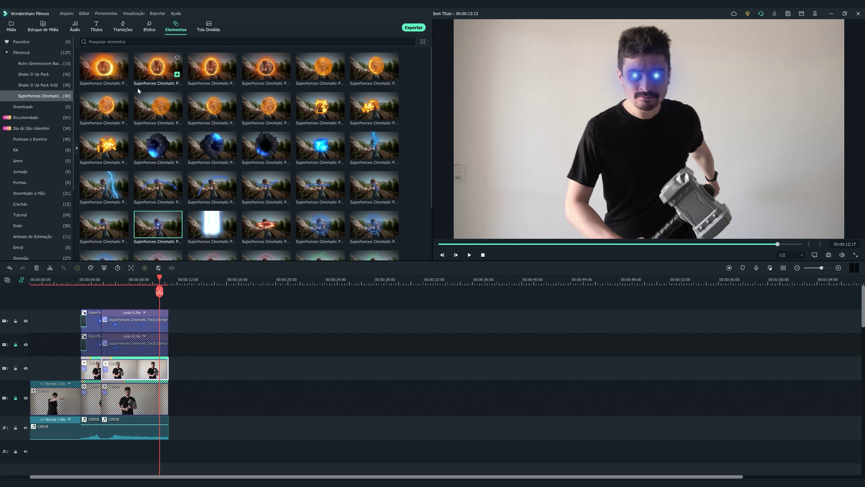
pyautogui.moveTo(101, 173)
pyautogui.moveTo(304, 196)
pyautogui.moveTo(120, 189)
pyautogui.moveTo(100, 188); pyautogui.dragTo(102, 298)
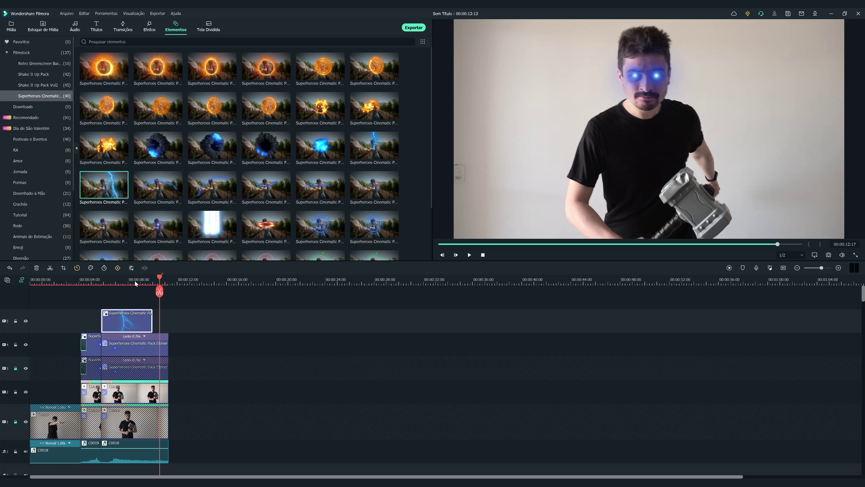
pyautogui.click(105, 294)
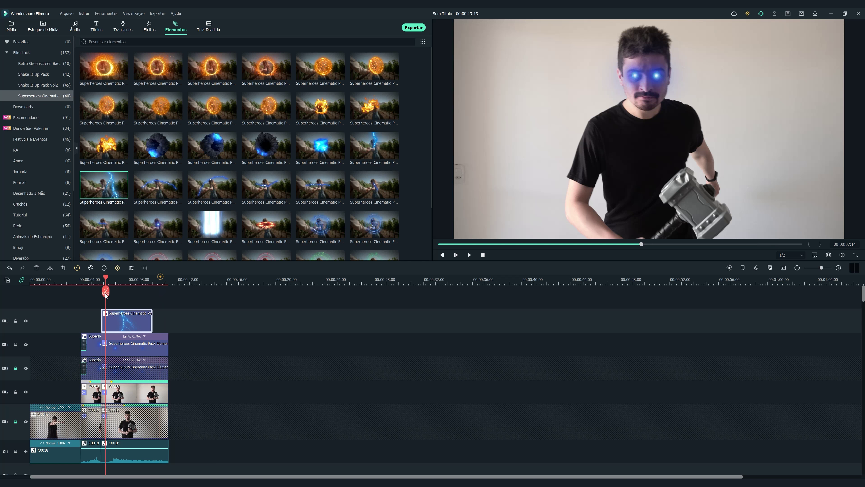
pyautogui.moveTo(106, 293); pyautogui.dragTo(99, 293)
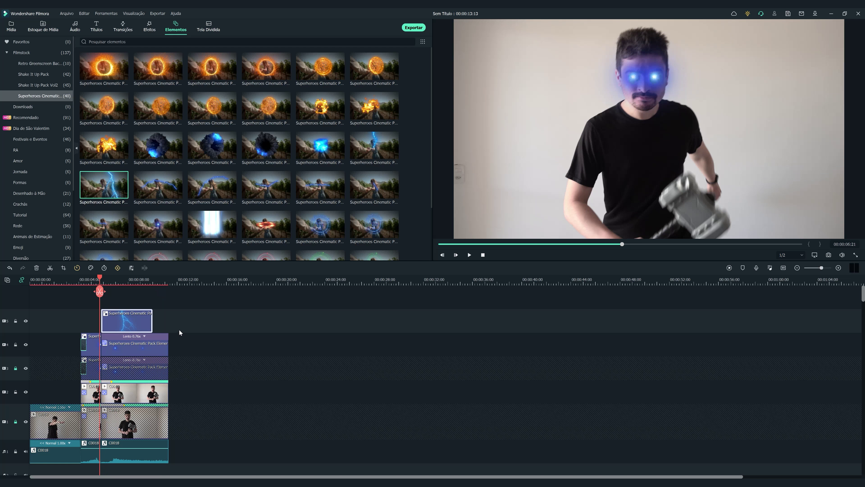
# - Preview the lightning and place a second blue lightning element on a new top track, starting after the first and ending with the last clip
pyautogui.click(197, 332)
pyautogui.press('space')
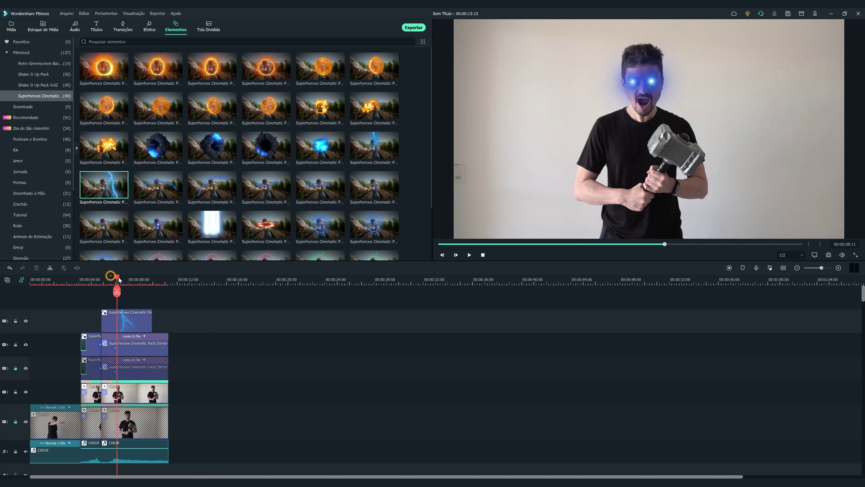
pyautogui.press('space')
pyautogui.moveTo(130, 279); pyautogui.dragTo(136, 279)
pyautogui.moveTo(107, 198)
pyautogui.moveTo(107, 198); pyautogui.dragTo(123, 300)
pyautogui.scroll(-1, 27, 418)
pyautogui.scroll(2, 208, 373)
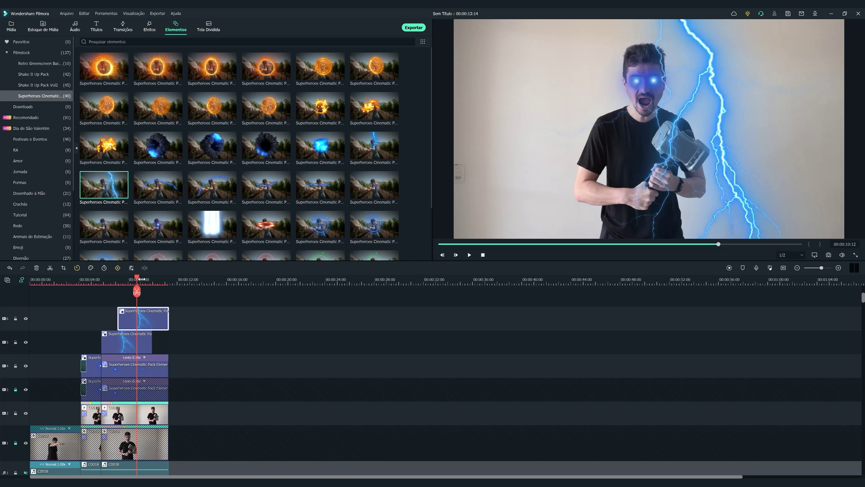
pyautogui.moveTo(138, 288); pyautogui.dragTo(111, 290)
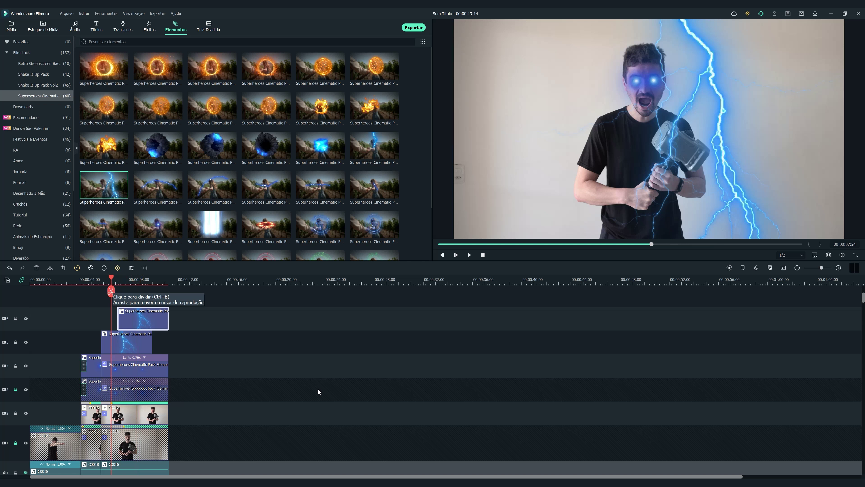
pyautogui.click(138, 281)
# - Place the Extremo effect from the Tremido filters on the top video track over the first clip
pyautogui.click(149, 26)
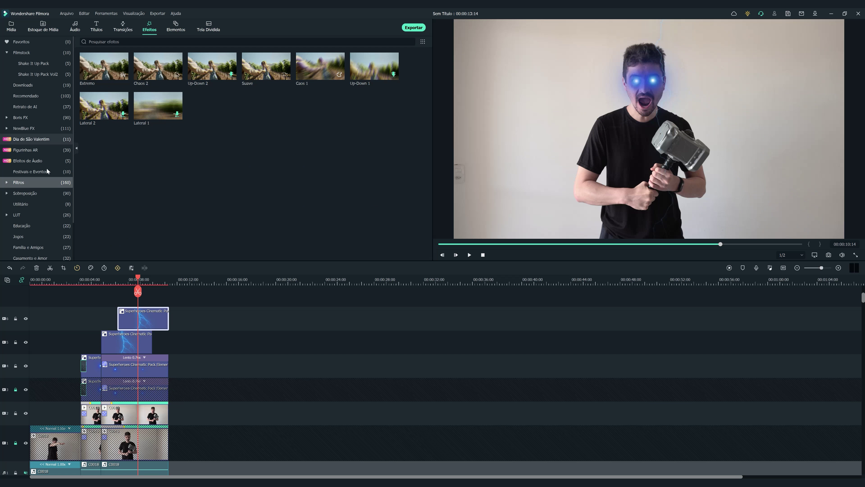
pyautogui.click(44, 183)
pyautogui.moveTo(110, 73)
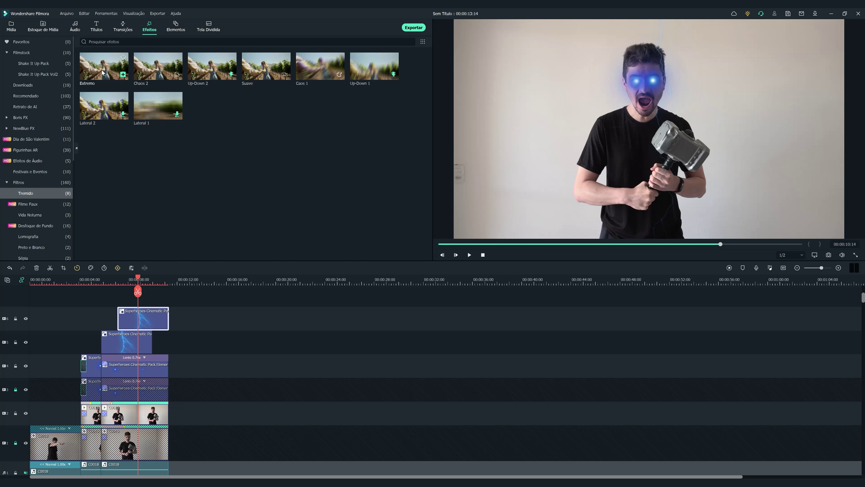
pyautogui.moveTo(110, 73); pyautogui.dragTo(48, 317)
pyautogui.click(30, 281)
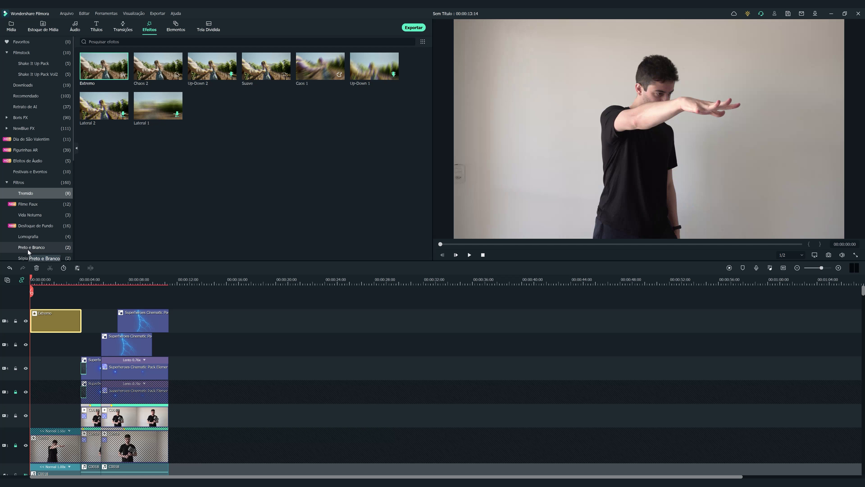
# - Trim both ends of the Extremo effect around the moment the hammer reaches the man's hand, and play it back
pyautogui.click(33, 276)
pyautogui.moveTo(34, 277)
pyautogui.mouseDown()
pyautogui.moveTo(50, 289)
pyautogui.moveTo(48, 278)
pyautogui.mouseUp()
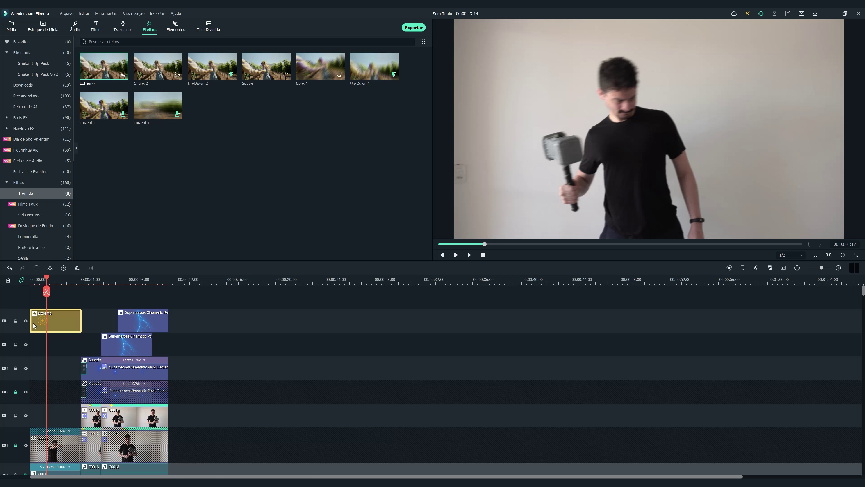
pyautogui.moveTo(31, 324); pyautogui.dragTo(59, 329)
pyautogui.moveTo(49, 277)
pyautogui.mouseDown()
pyautogui.moveTo(61, 280)
pyautogui.moveTo(39, 279)
pyautogui.mouseUp()
pyautogui.press('space')
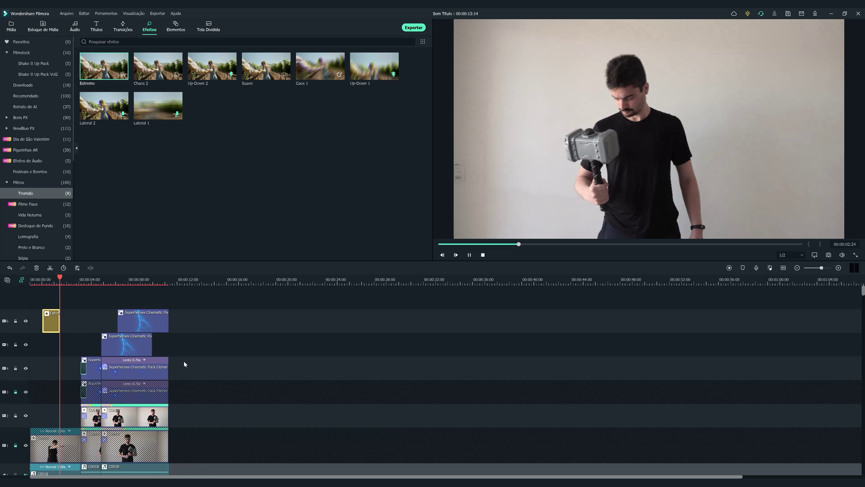
pyautogui.press('space')
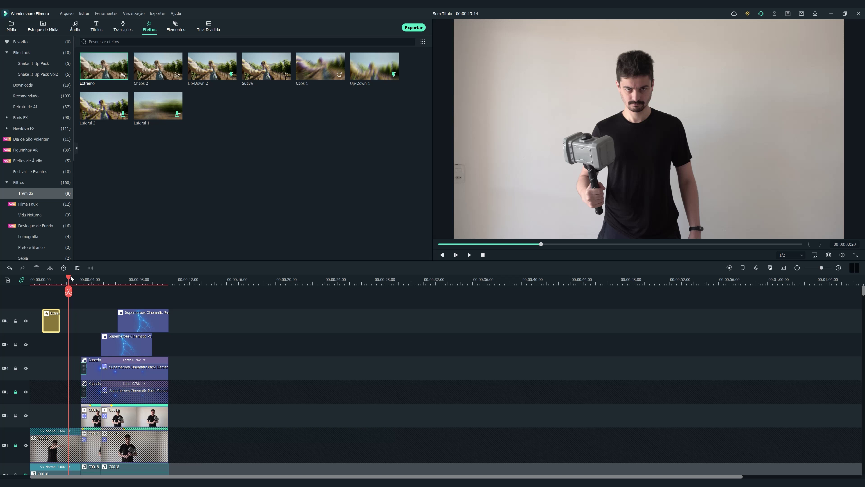
# - Place a second Extremo effect on a new top track from 00:00:05:18 to the end of the last clip, and preview it
pyautogui.moveTo(69, 280); pyautogui.dragTo(89, 282)
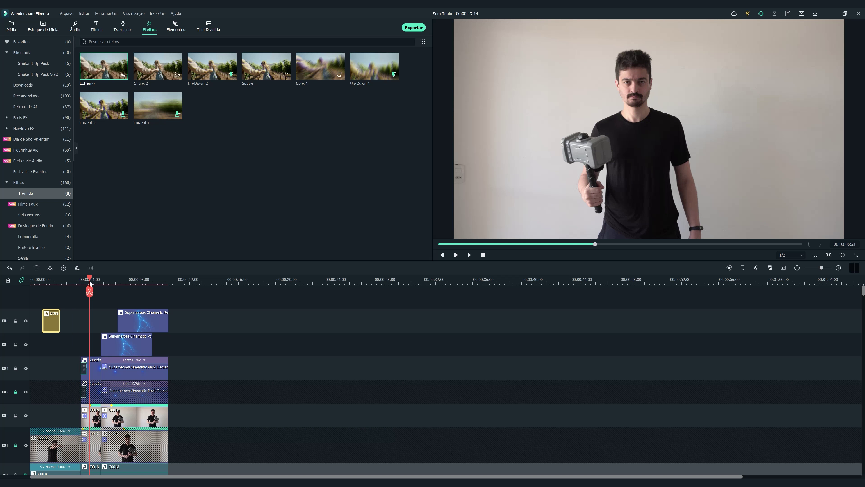
pyautogui.moveTo(90, 282); pyautogui.dragTo(89, 282)
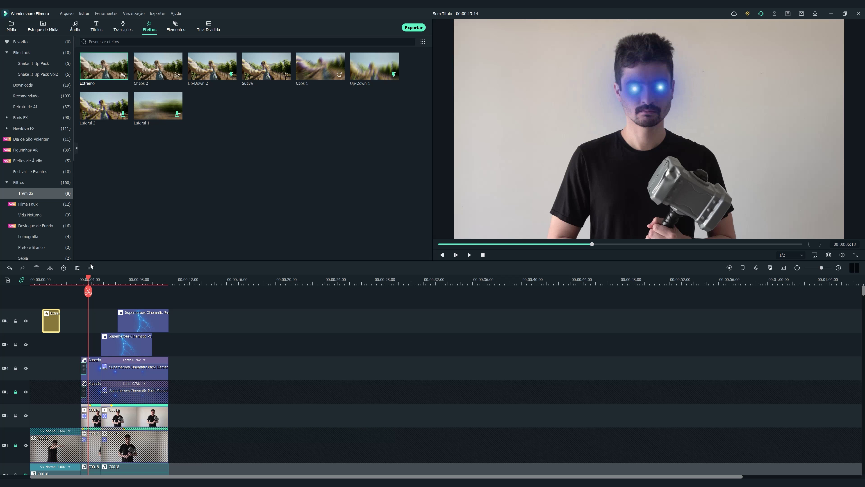
pyautogui.moveTo(107, 81)
pyautogui.mouseDown()
pyautogui.moveTo(126, 296)
pyautogui.moveTo(114, 297)
pyautogui.moveTo(141, 320)
pyautogui.moveTo(168, 317)
pyautogui.mouseUp()
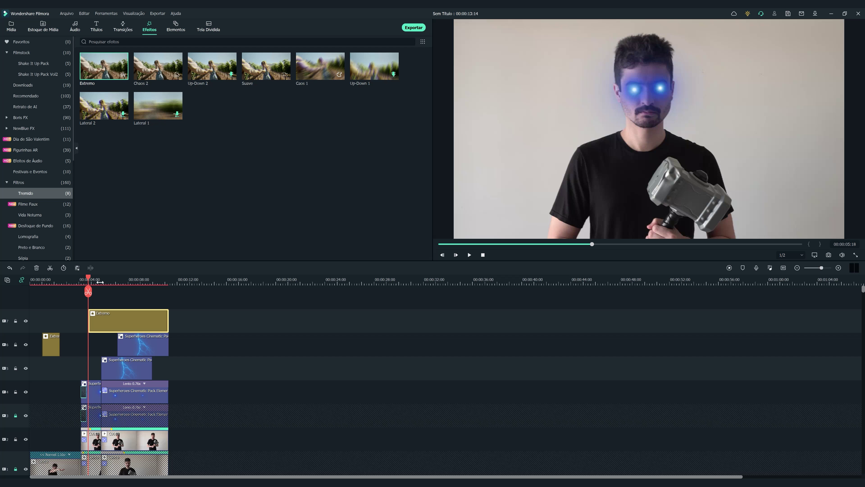
pyautogui.press('space')
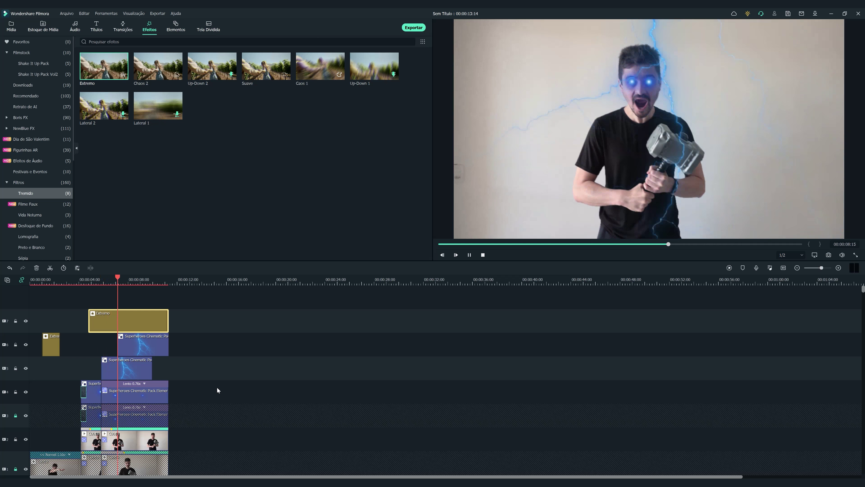
pyautogui.press('space')
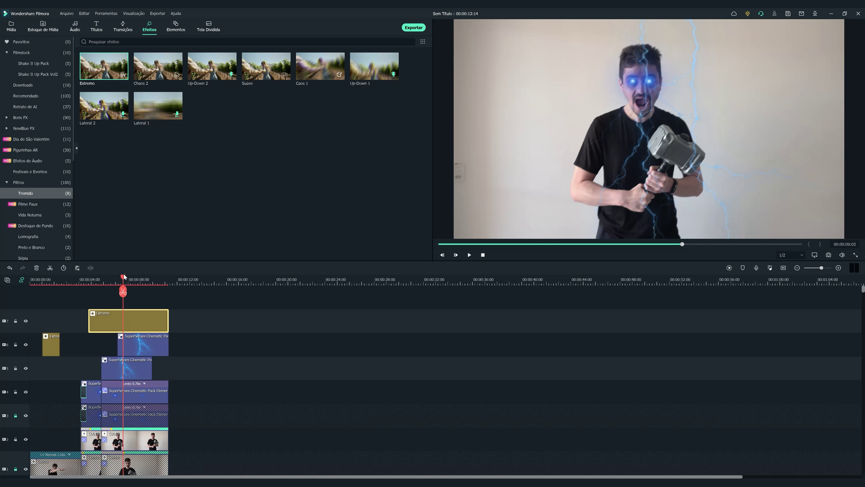
pyautogui.moveTo(123, 277); pyautogui.dragTo(117, 277)
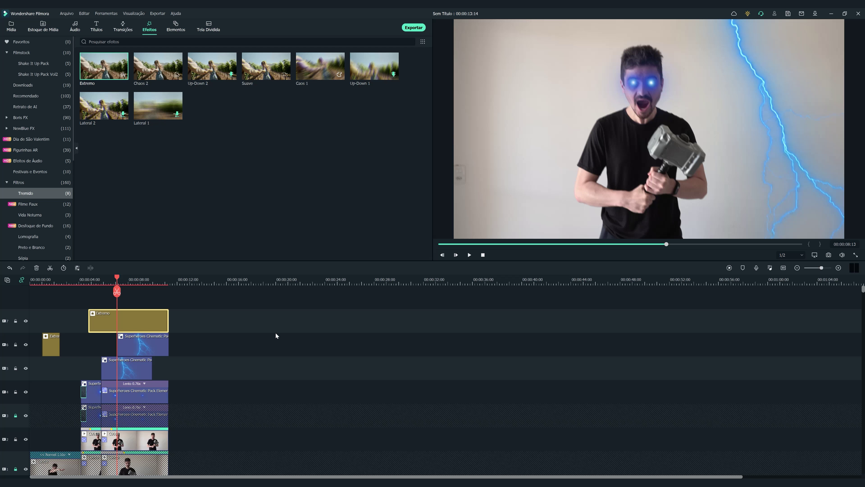
pyautogui.scroll(-1, 234, 411)
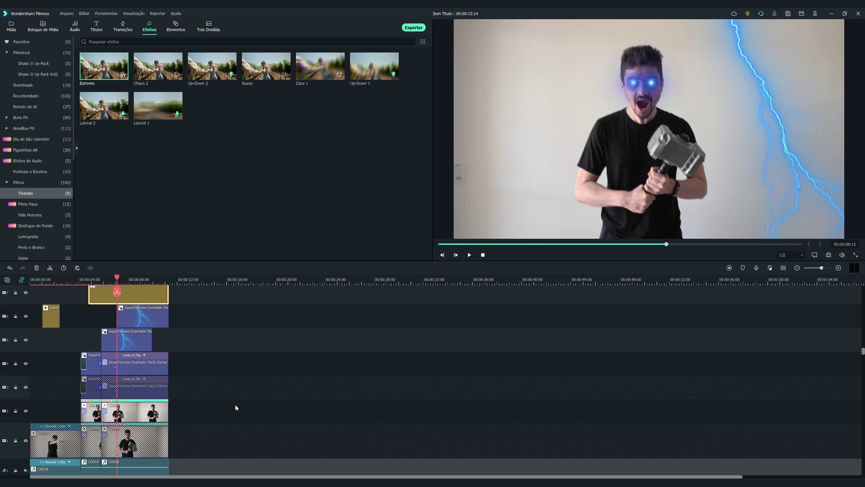